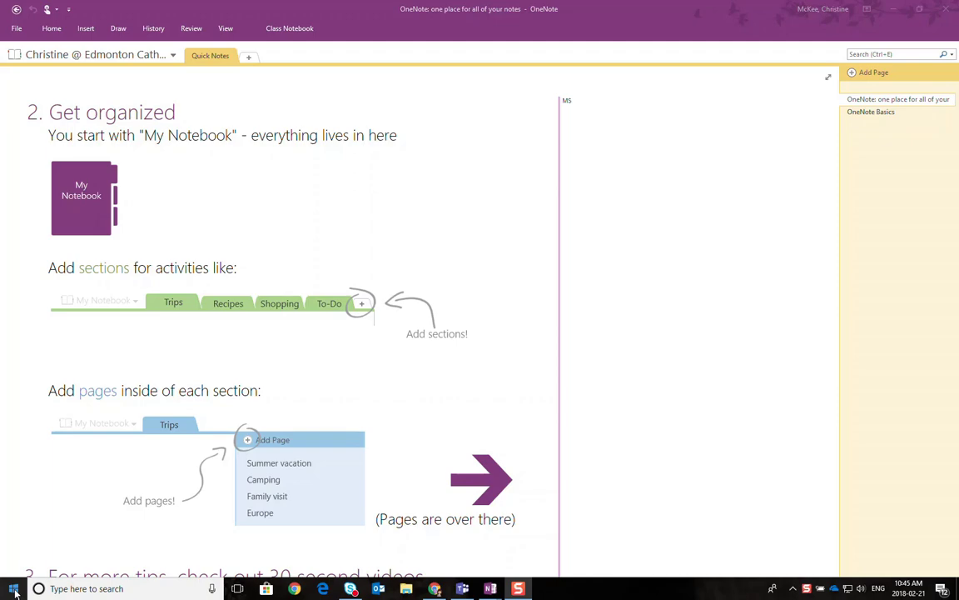
Launch OneNote 2016 from the computer's list of installed apps.
{"action": "left_click", "coordinate": [14, 592]}
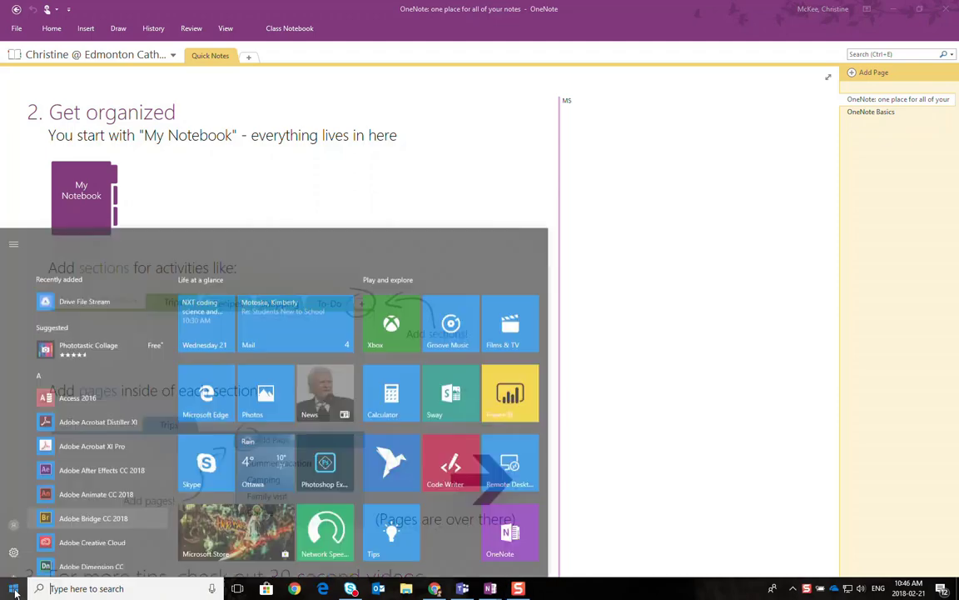
{"action": "scroll", "coordinate": [55, 437], "scroll_direction": "down", "scroll_amount": 5}
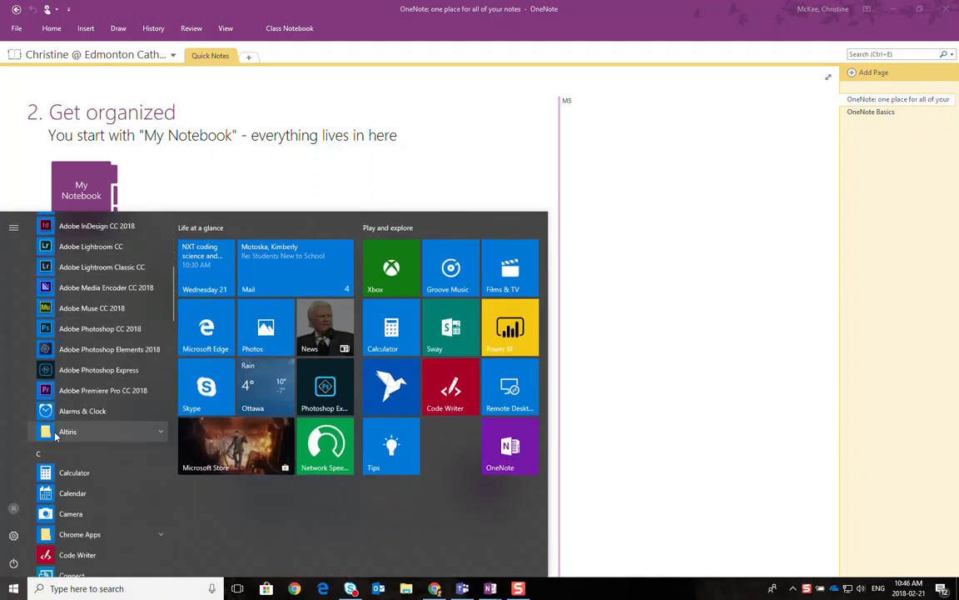
{"action": "scroll", "coordinate": [55, 436], "scroll_direction": "down", "scroll_amount": 10}
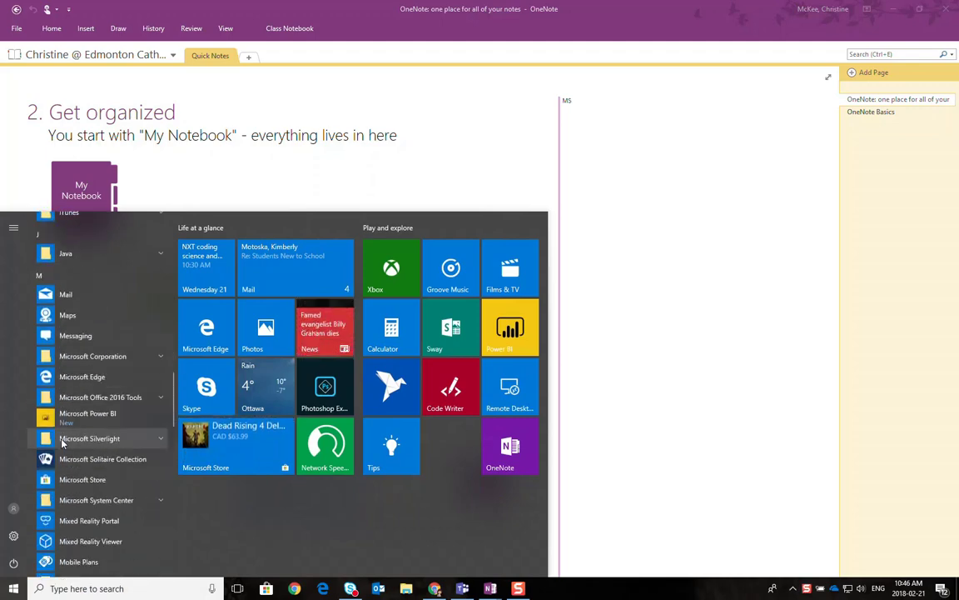
{"action": "scroll", "coordinate": [62, 441], "scroll_direction": "down", "scroll_amount": 6}
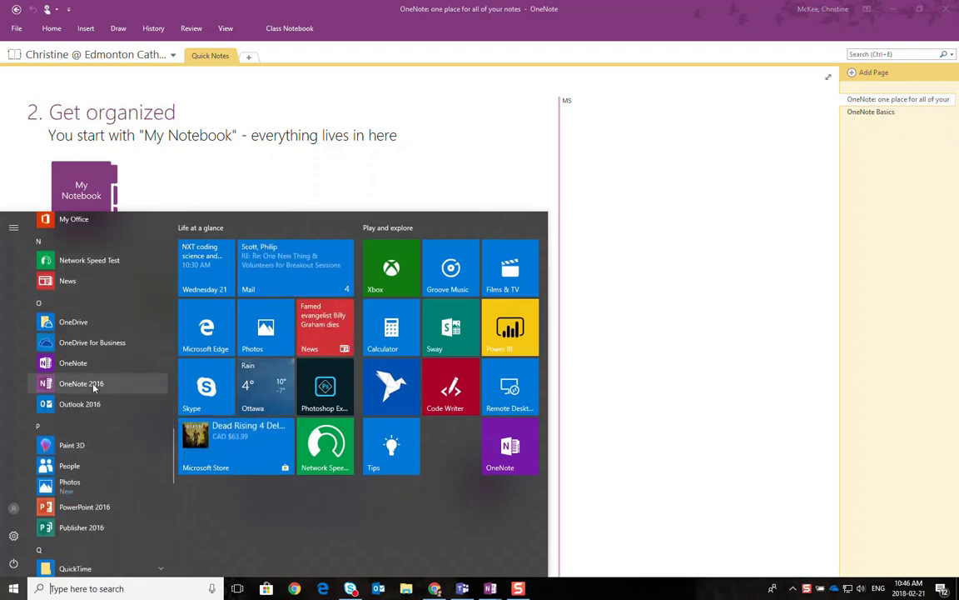
{"action": "left_click", "coordinate": [94, 384]}
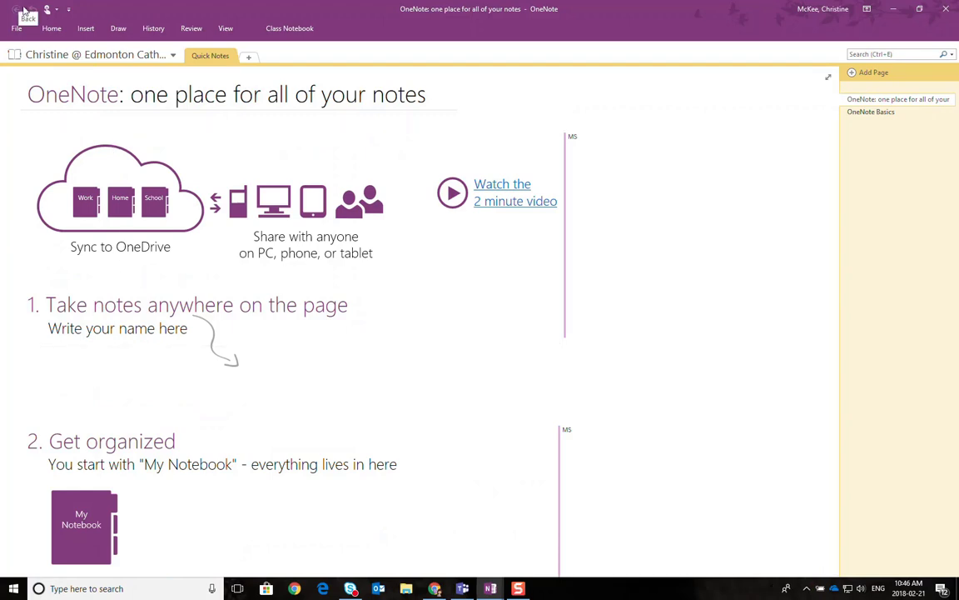
Start a new notebook and choose OneDrive - Edmonton Catholic School District as its storage location.
{"action": "left_click", "coordinate": [19, 29]}
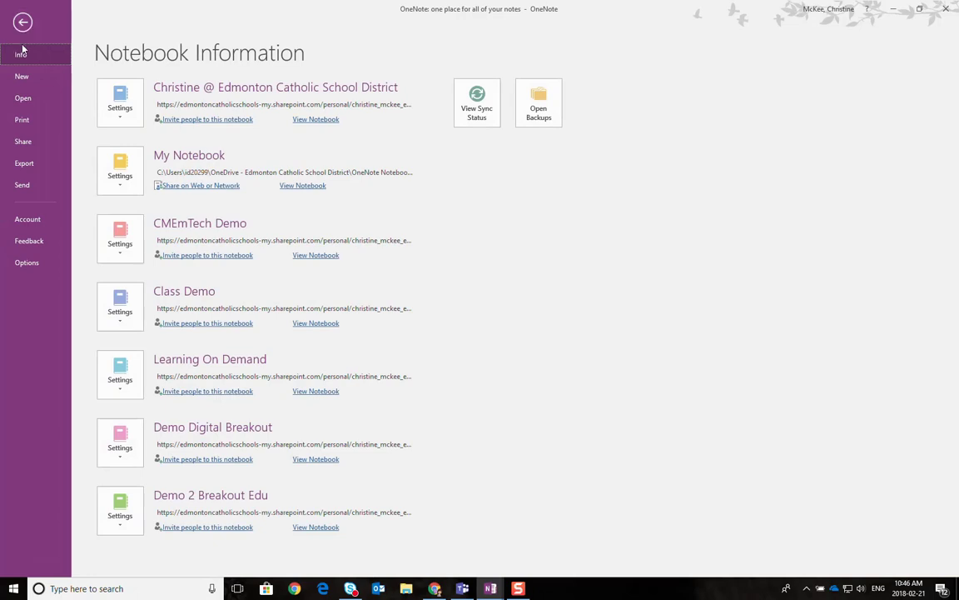
{"action": "left_click", "coordinate": [25, 77]}
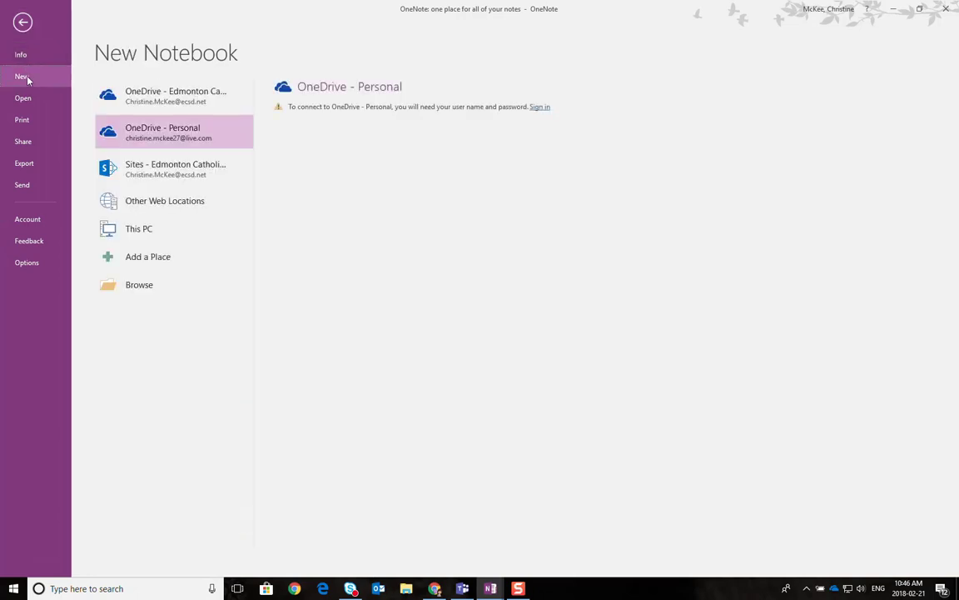
{"action": "left_click", "coordinate": [193, 101]}
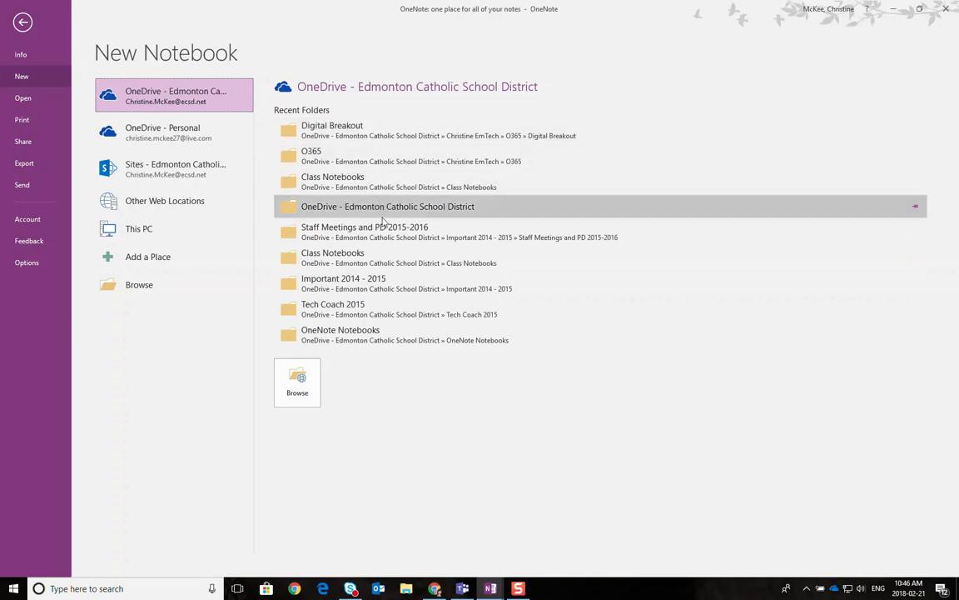
{"action": "left_click", "coordinate": [301, 380]}
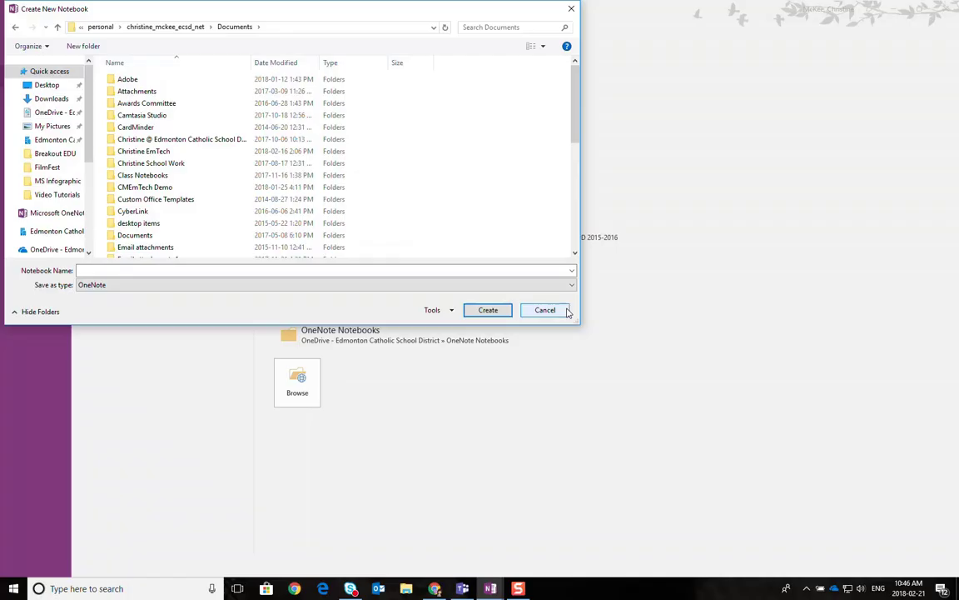
{"action": "left_click", "coordinate": [548, 311]}
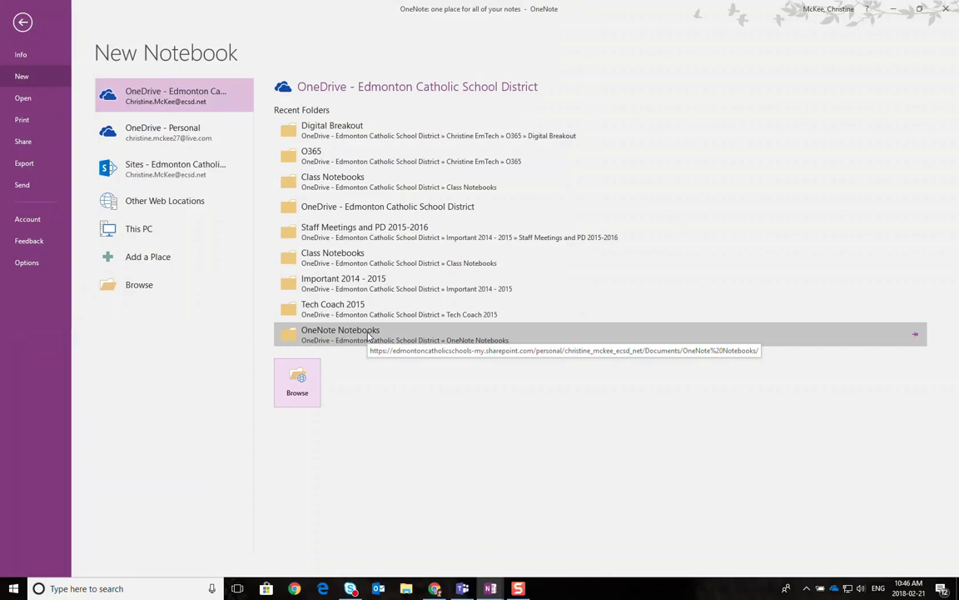
Create the notebook in the OneNote Notebooks folder with the name Breakout Demo, without inviting other people.
{"action": "left_click", "coordinate": [369, 336]}
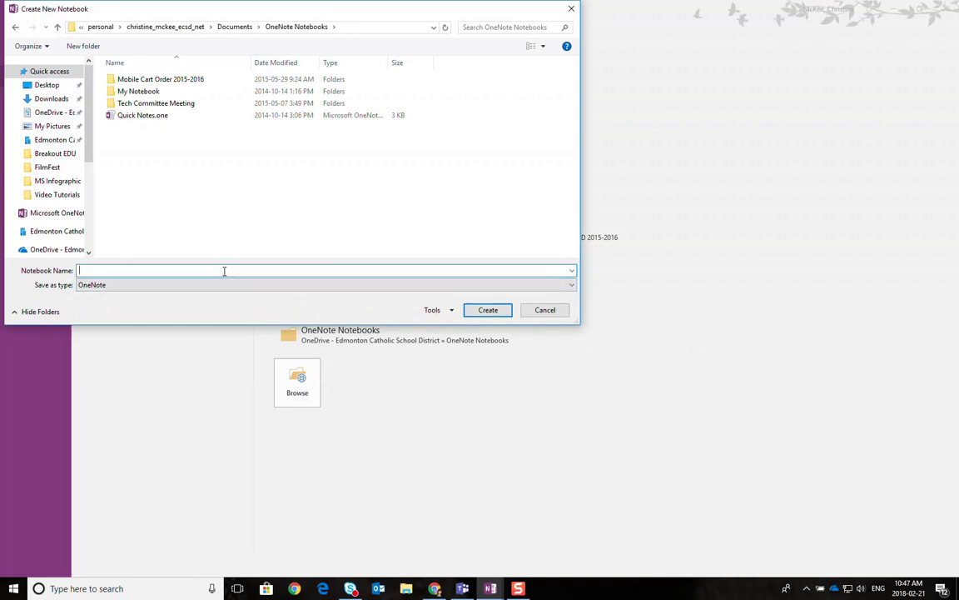
{"action": "type", "text": "D"}
{"action": "key", "text": "BackSpace"}
{"action": "type", "text": "Breakout Demo"}
{"action": "left_click", "coordinate": [479, 311]}
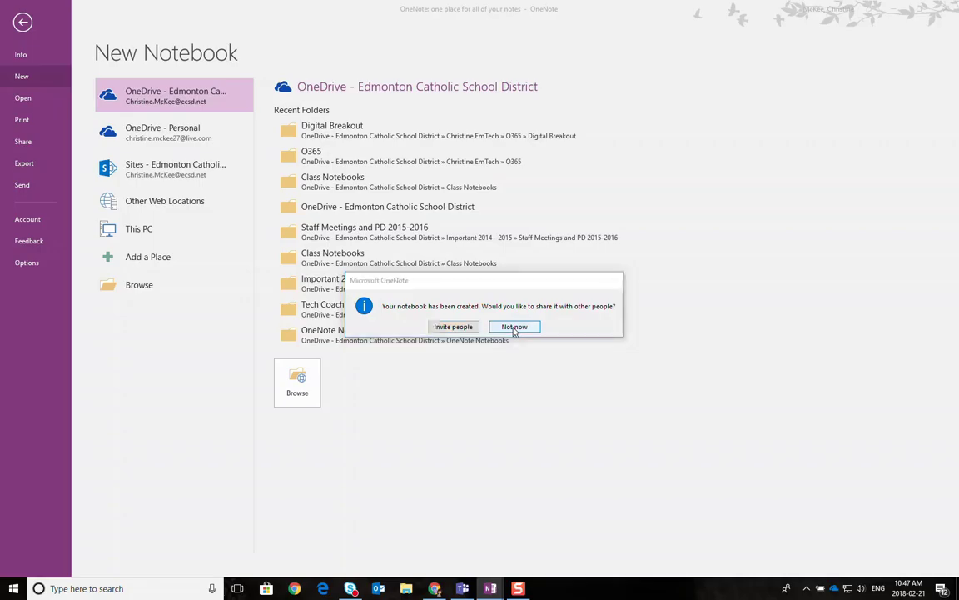
{"action": "left_click", "coordinate": [515, 327]}
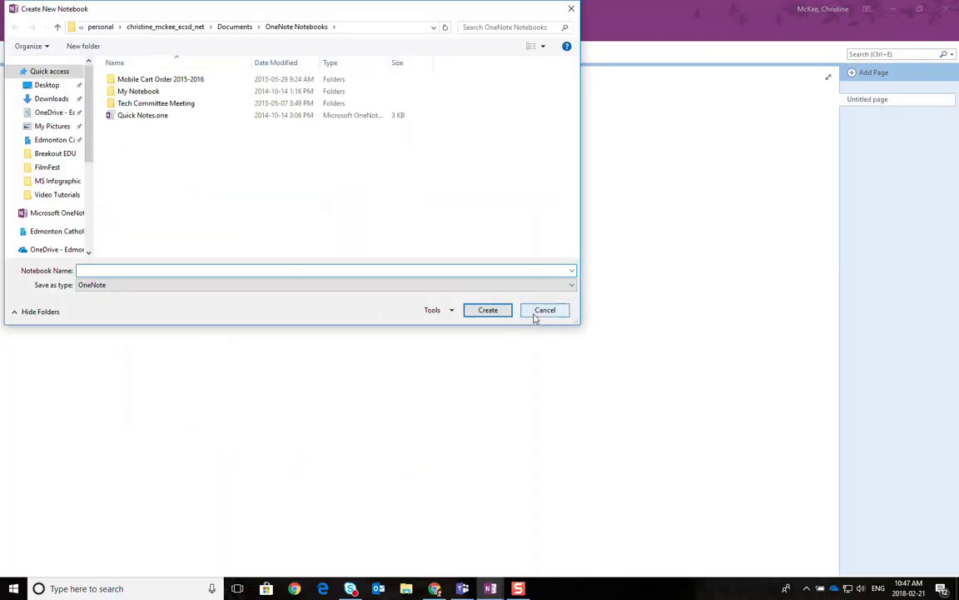
{"action": "left_click", "coordinate": [545, 311]}
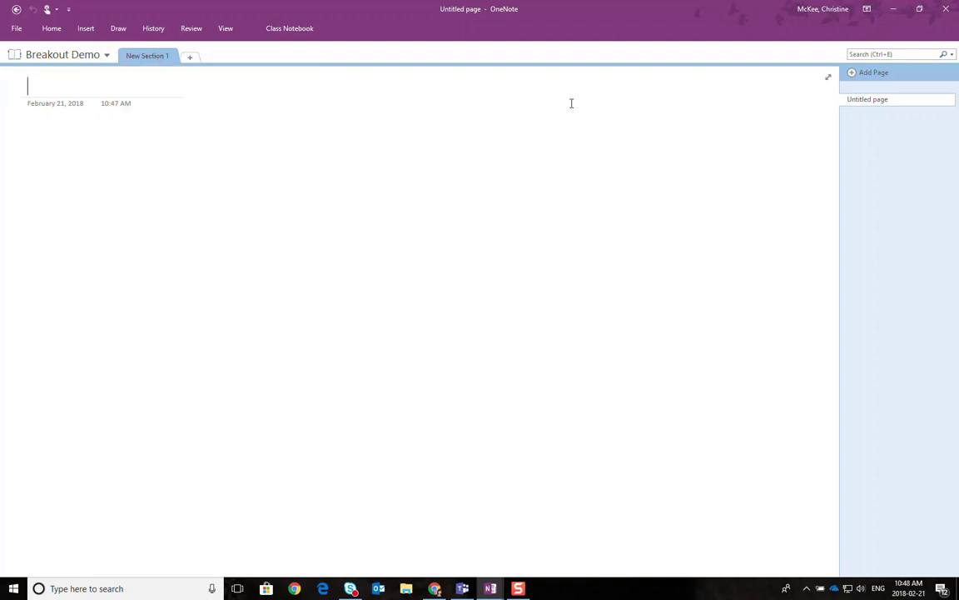
Add another page to the first section of Breakout Demo and add a second section.
{"action": "left_click", "coordinate": [853, 78]}
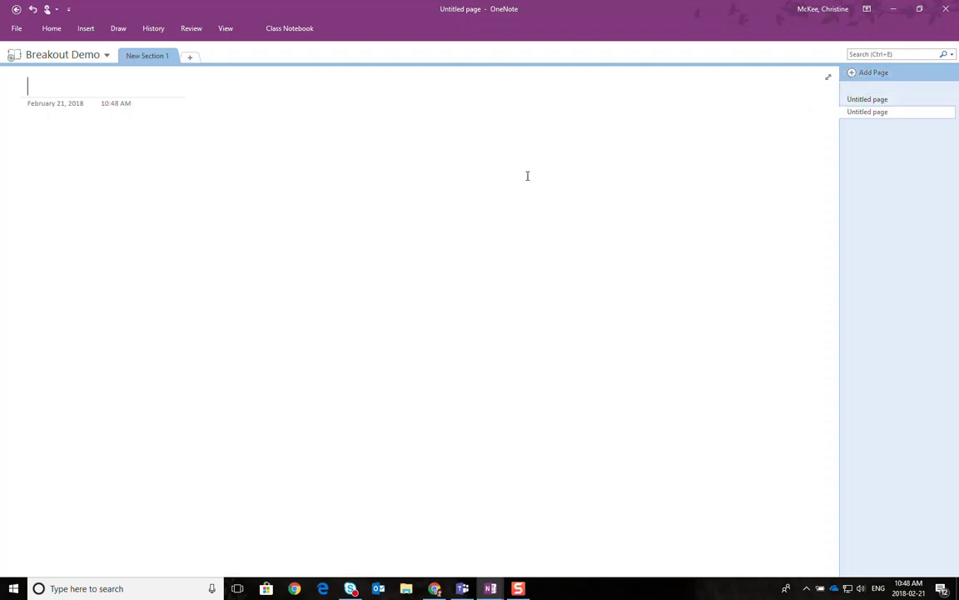
{"action": "left_click", "coordinate": [190, 60]}
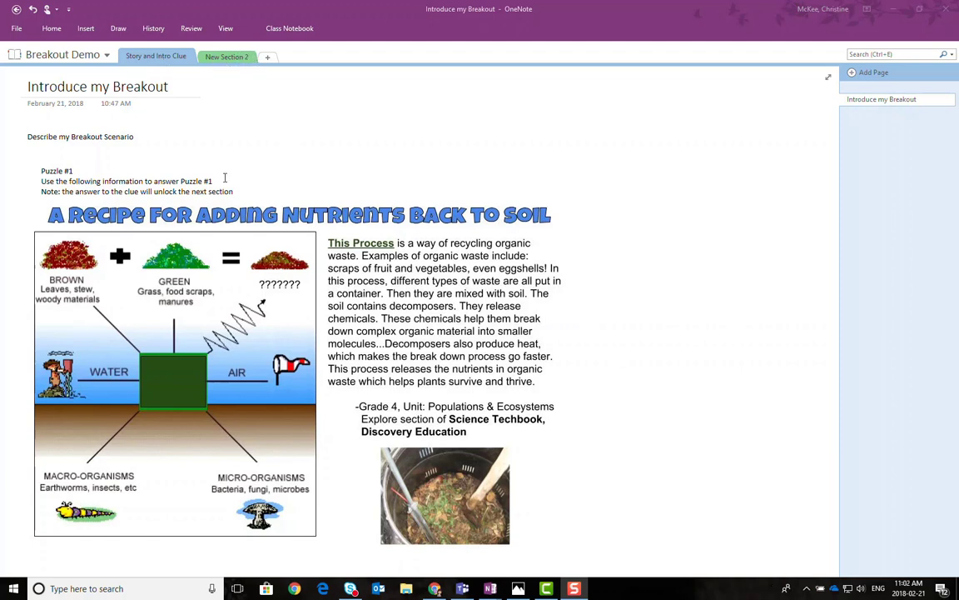
{"action": "right_click", "coordinate": [154, 58]}
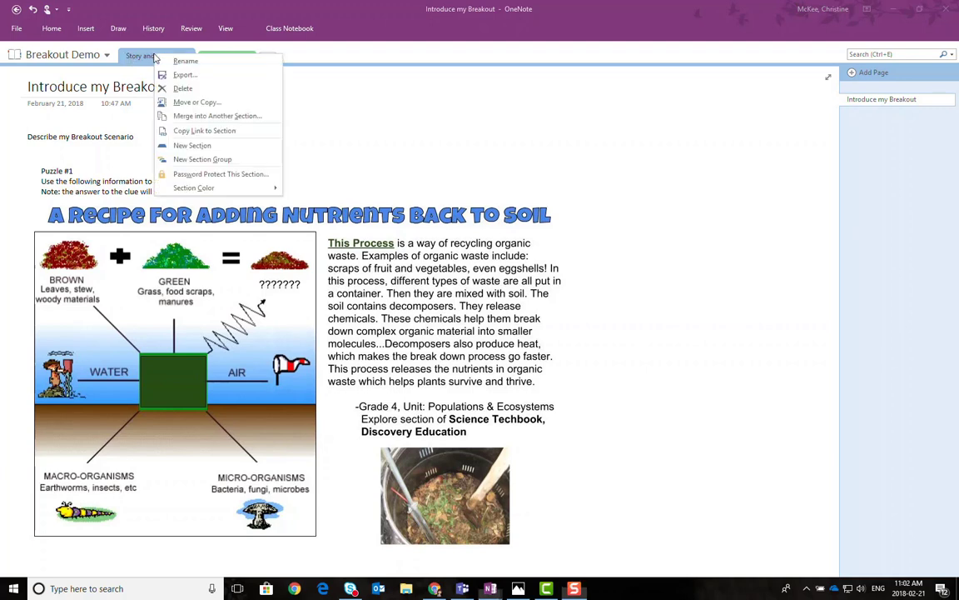
{"action": "left_click", "coordinate": [183, 61]}
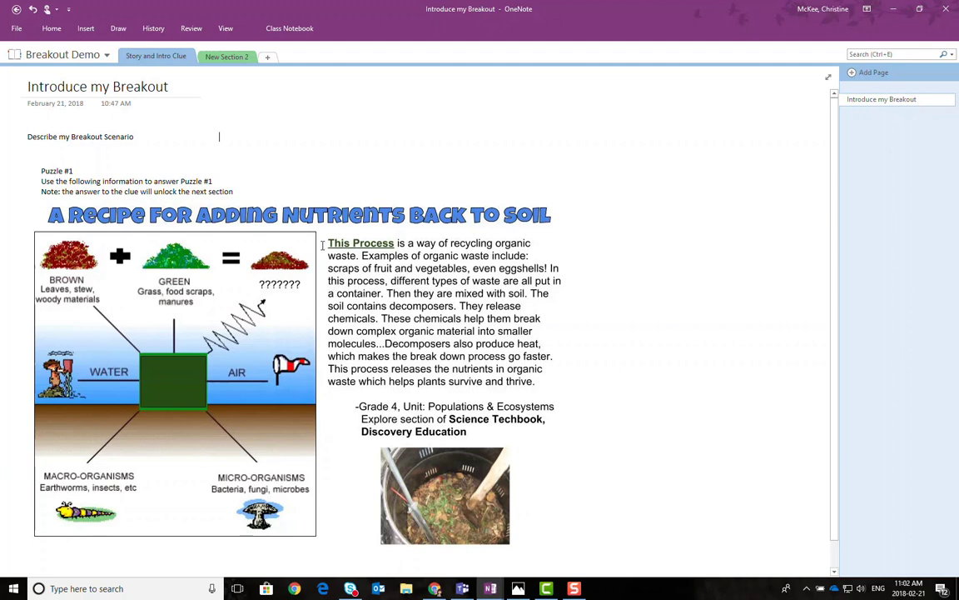
{"action": "left_click", "coordinate": [85, 29]}
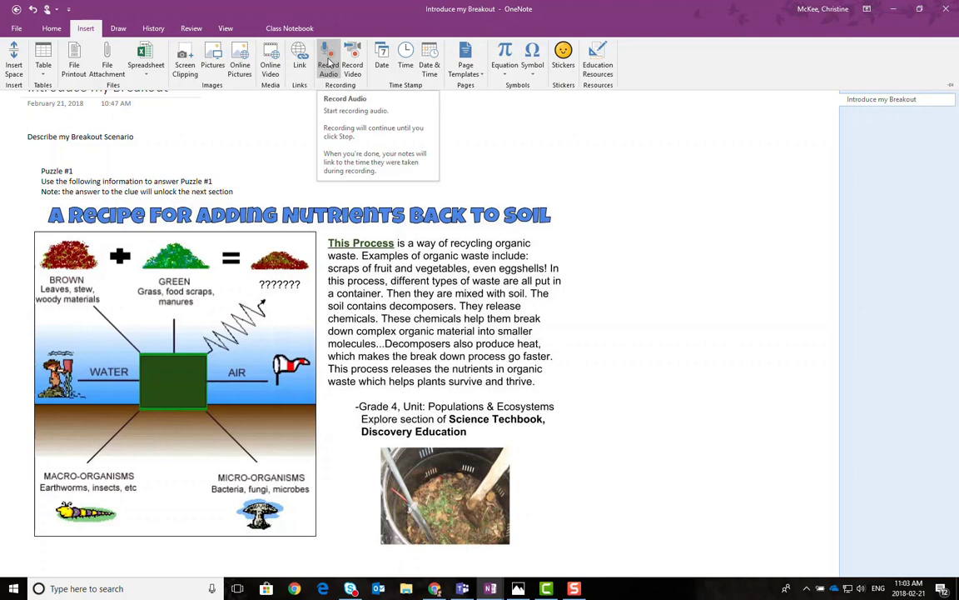
{"action": "left_click", "coordinate": [564, 60]}
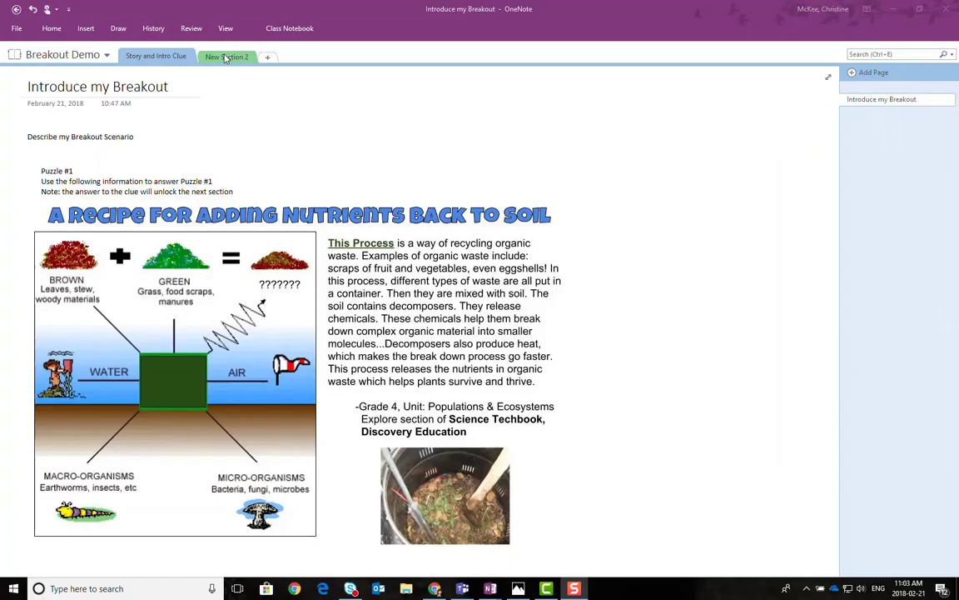
Give the untitled page in New Section 2 the title Puzzle #2.
{"action": "left_click", "coordinate": [226, 58]}
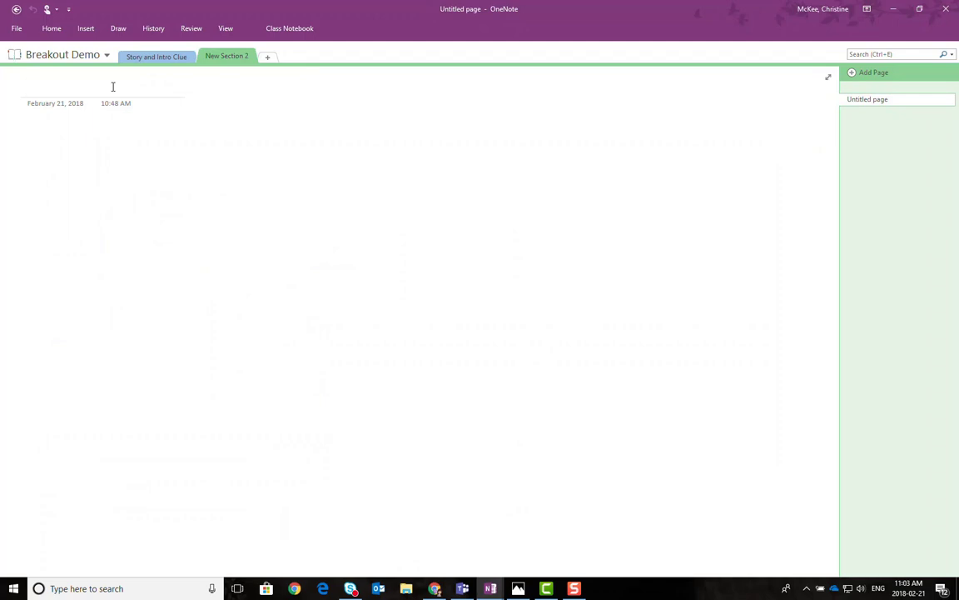
{"action": "type", "text": "Puzze"}
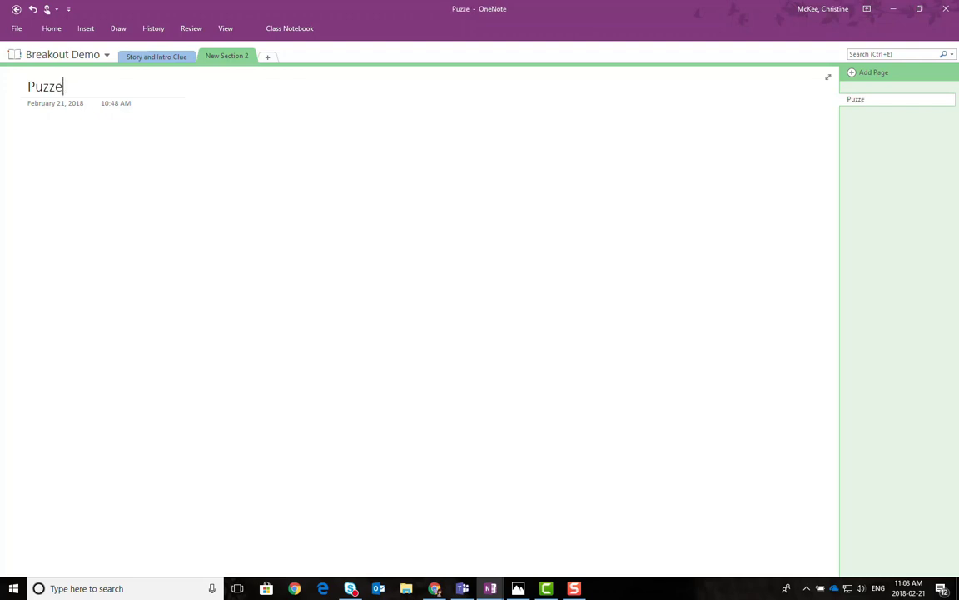
{"action": "key", "text": "BackSpace"}
{"action": "type", "text": "le #2"}
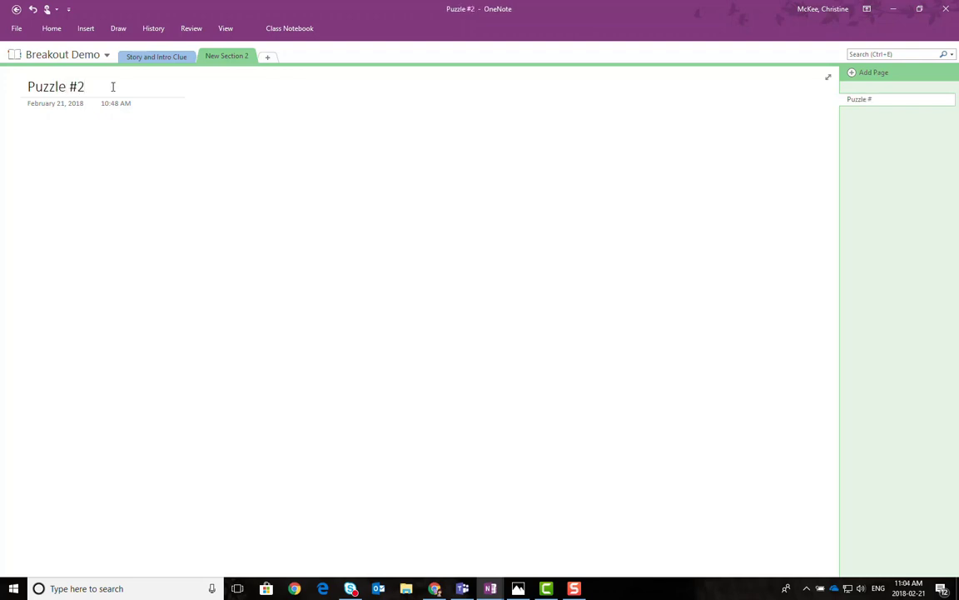
Attach the file Puzzle 2 123 Lock from the Downloads folder to the Puzzle #2 page.
{"action": "left_click", "coordinate": [93, 34]}
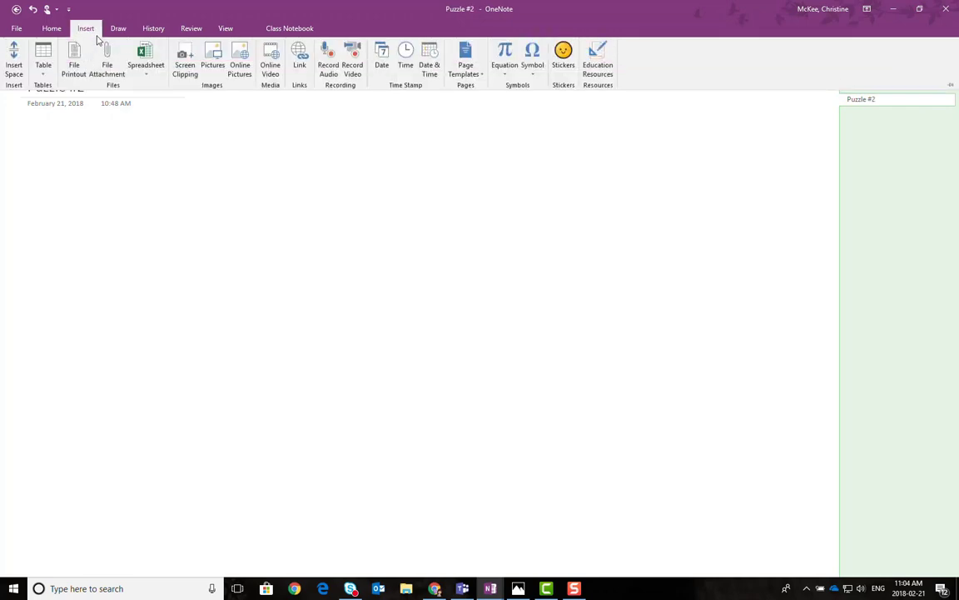
{"action": "left_click", "coordinate": [108, 66]}
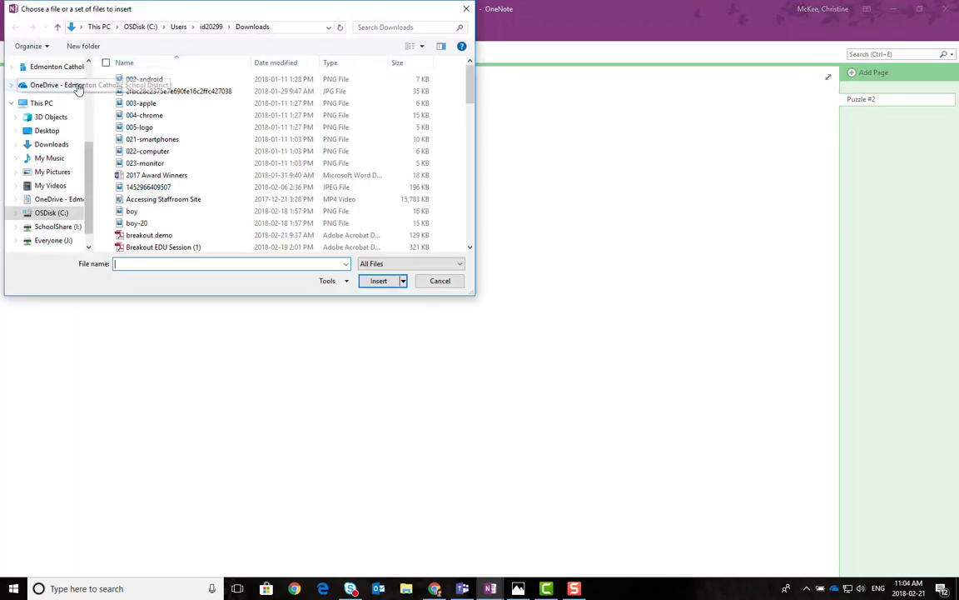
{"action": "left_click", "coordinate": [48, 130]}
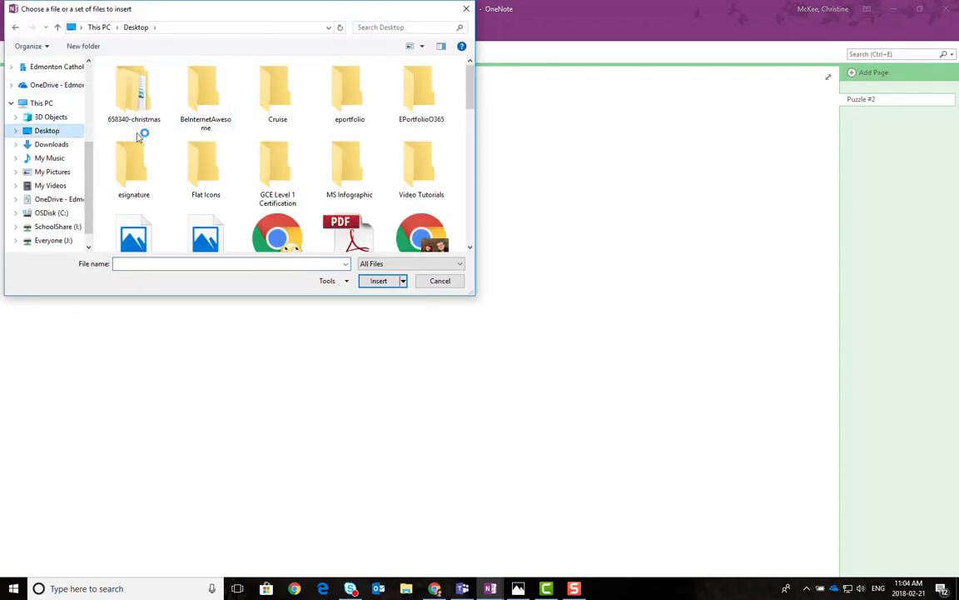
{"action": "left_click", "coordinate": [67, 145]}
{"action": "scroll", "coordinate": [252, 139], "scroll_direction": "down", "scroll_amount": 3}
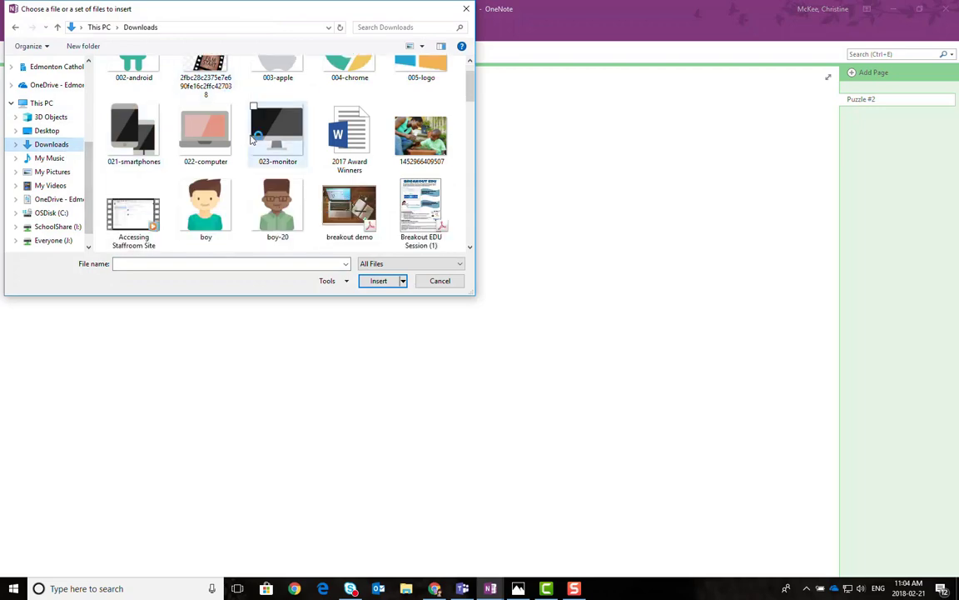
{"action": "scroll", "coordinate": [252, 139], "scroll_direction": "down", "scroll_amount": 8}
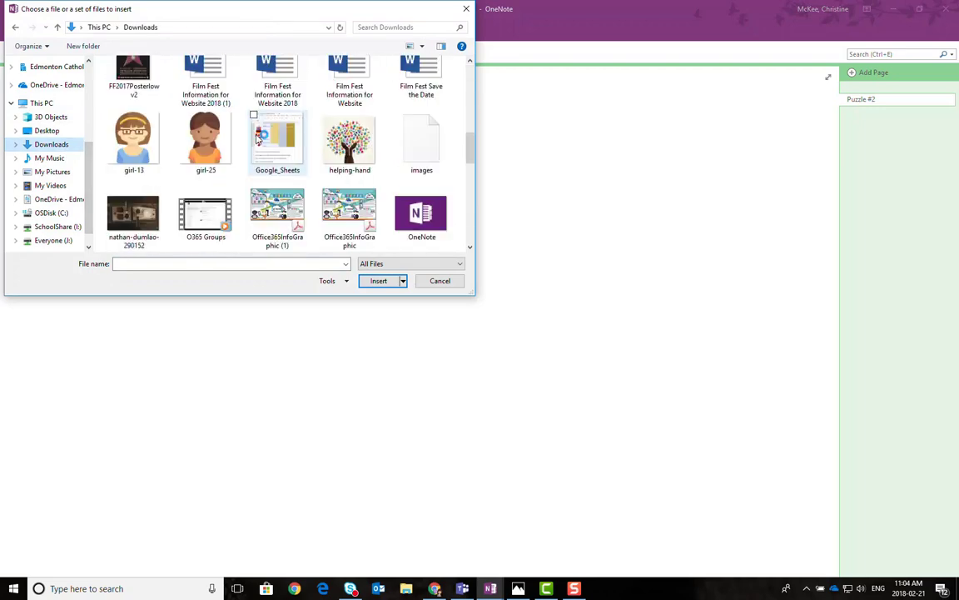
{"action": "left_click", "coordinate": [265, 120]}
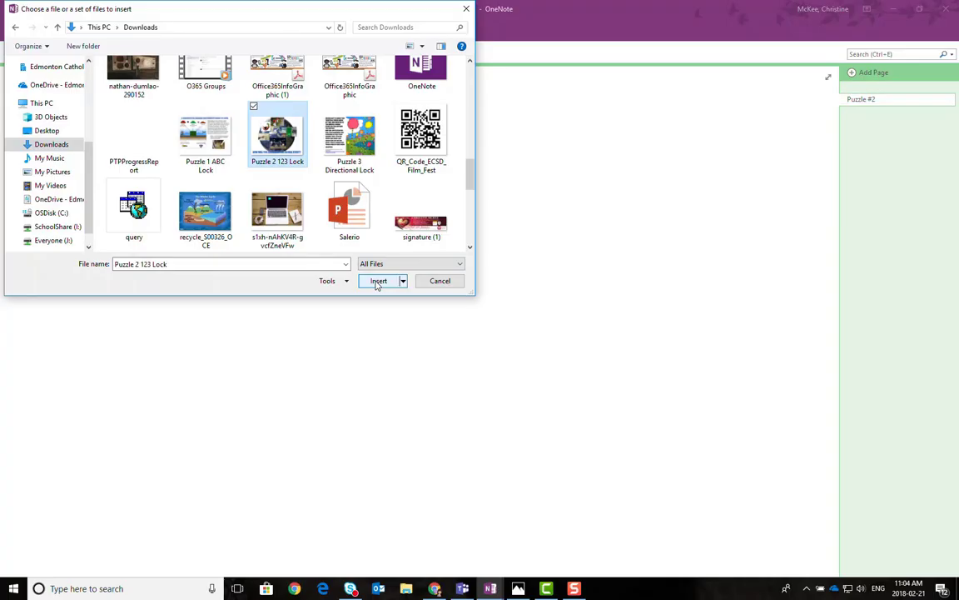
{"action": "left_click", "coordinate": [378, 281]}
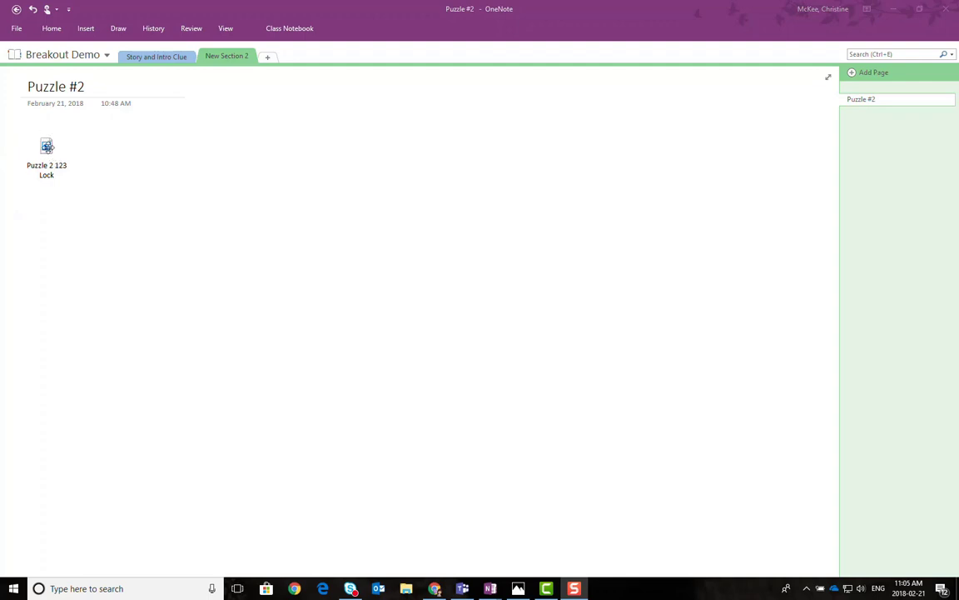
Open the attached Puzzle 2 123 Lock image maximized in Photos and take a screen capture of the whole picture, about 961 x 719 pixels.
{"action": "double_click", "coordinate": [47, 147]}
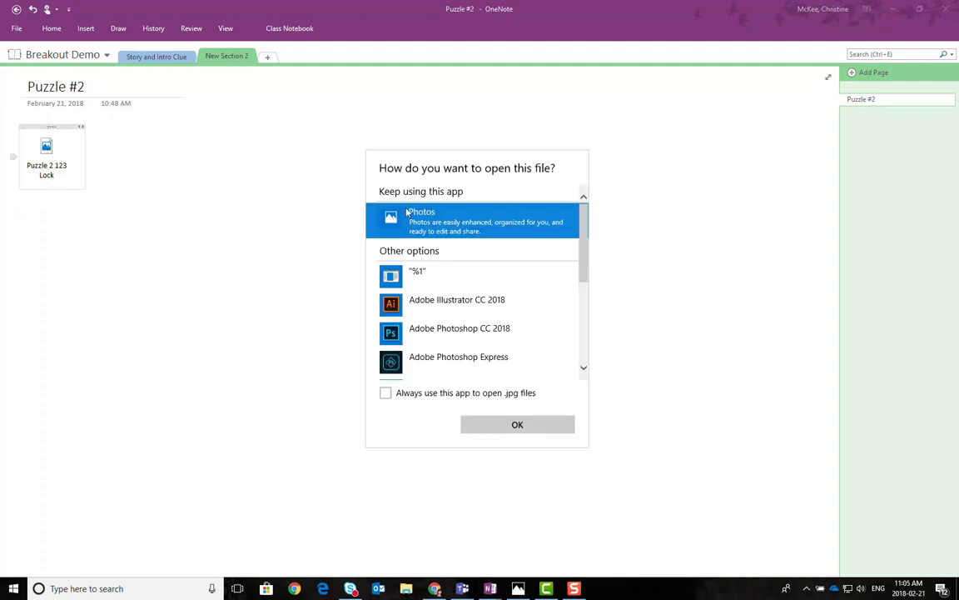
{"action": "left_click", "coordinate": [523, 425]}
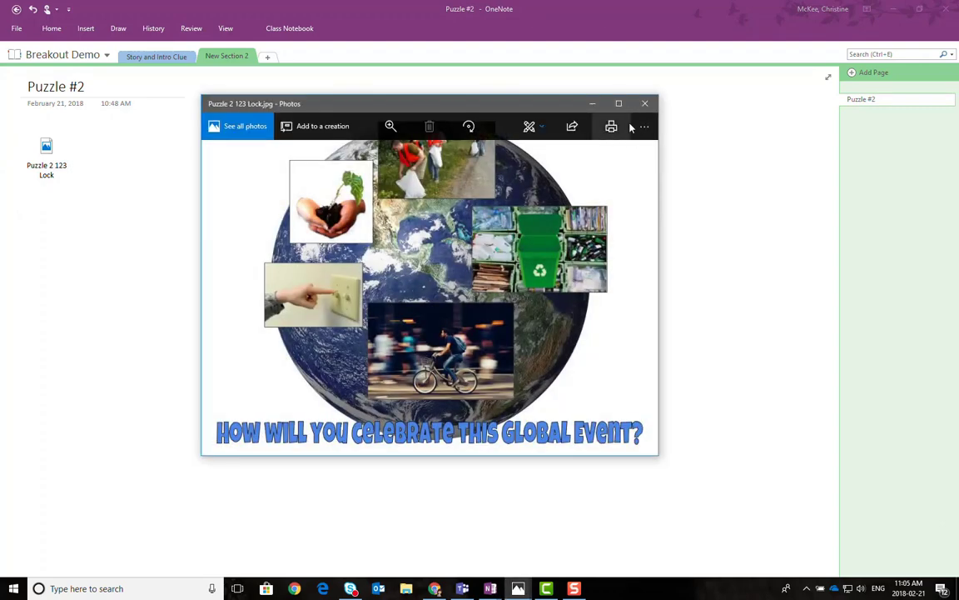
{"action": "left_click", "coordinate": [618, 103]}
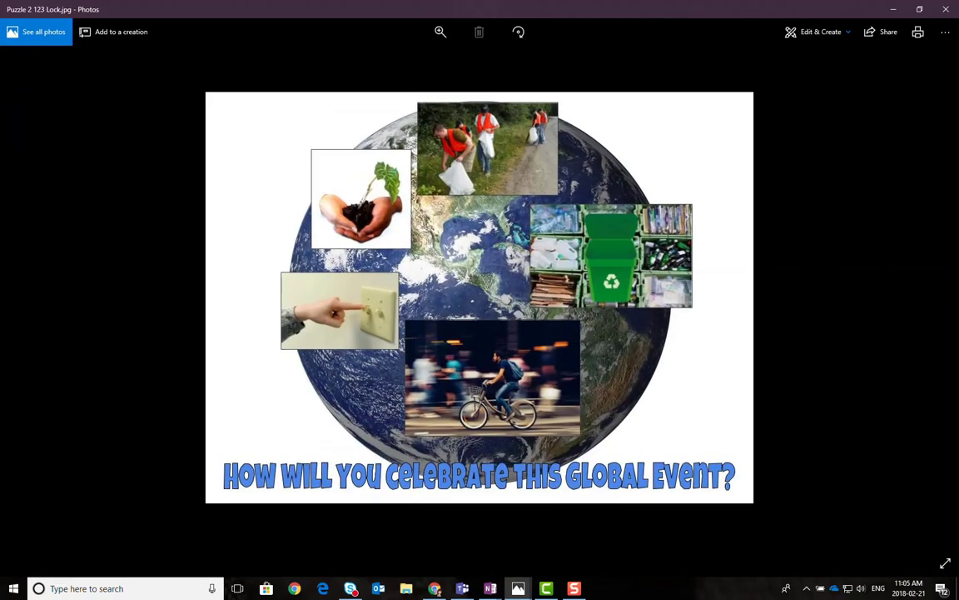
{"action": "key", "text": "Print"}
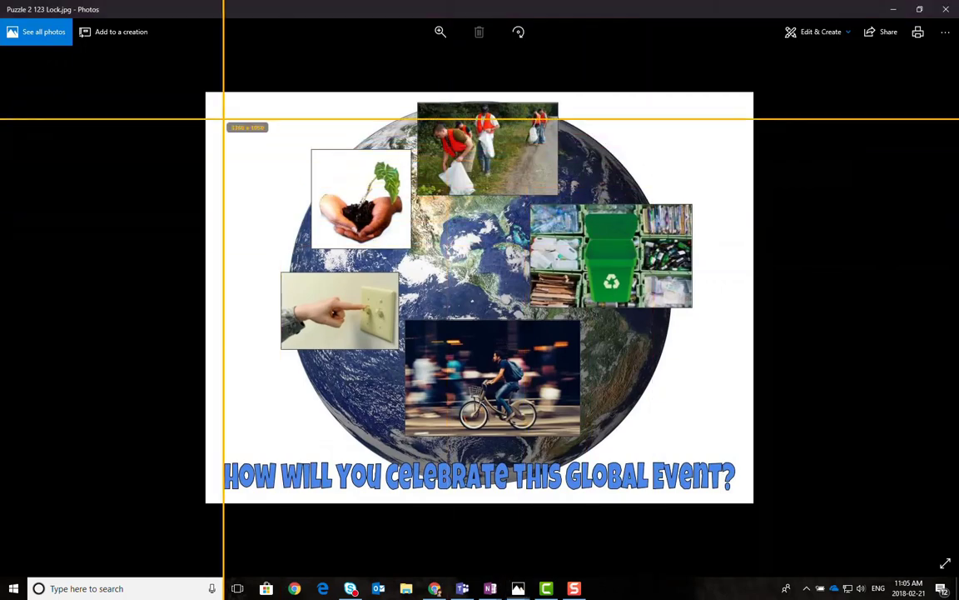
{"action": "left_click_drag", "start_coordinate": [205, 92], "coordinate": [754, 503]}
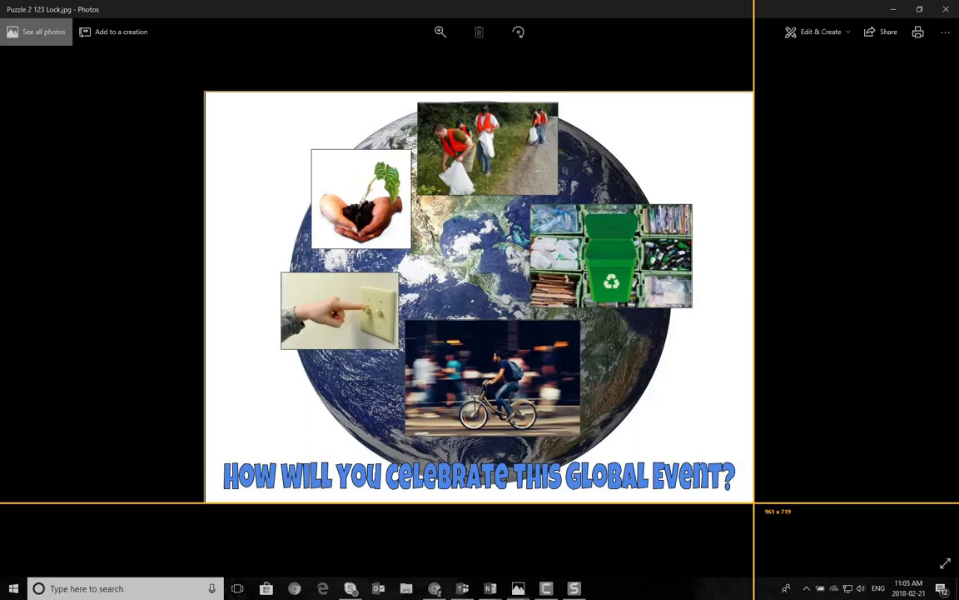
Copy the captured picture, close Photos and paste the picture onto the Puzzle #2 page beside the attached file.
{"action": "left_click_drag", "start_coordinate": [754, 503], "coordinate": [754, 503]}
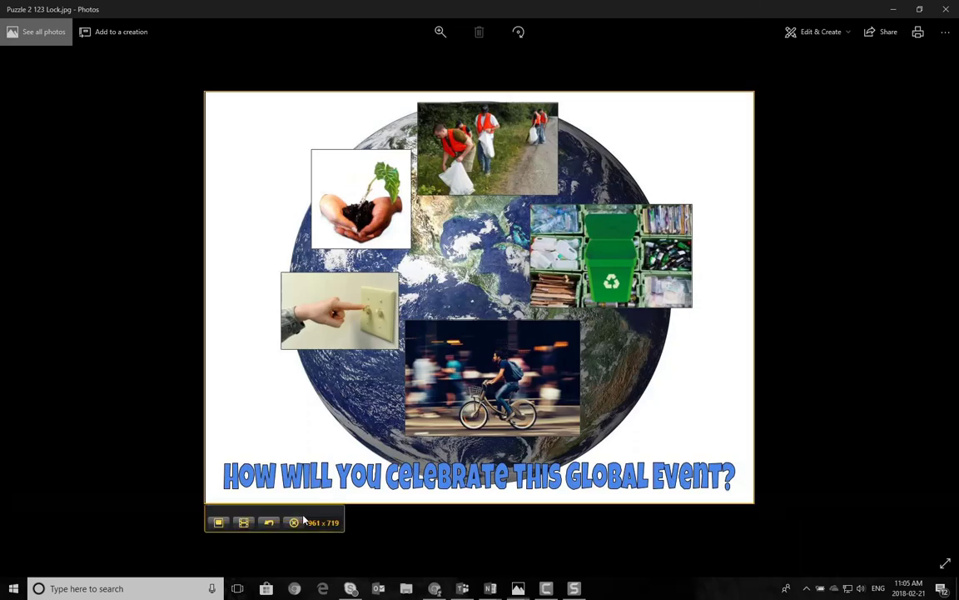
{"action": "left_click", "coordinate": [221, 523]}
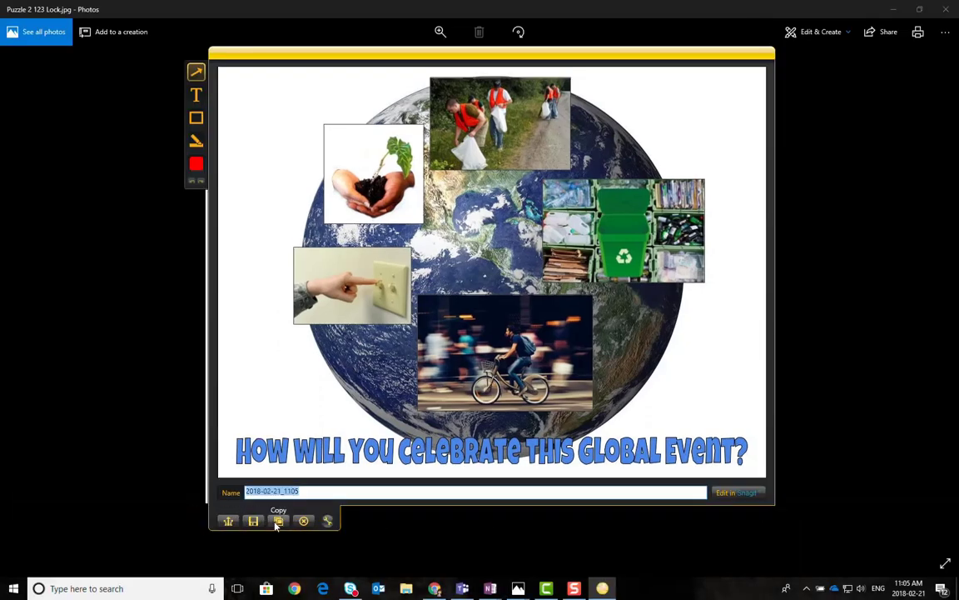
{"action": "left_click", "coordinate": [278, 517]}
{"action": "left_click", "coordinate": [946, 9]}
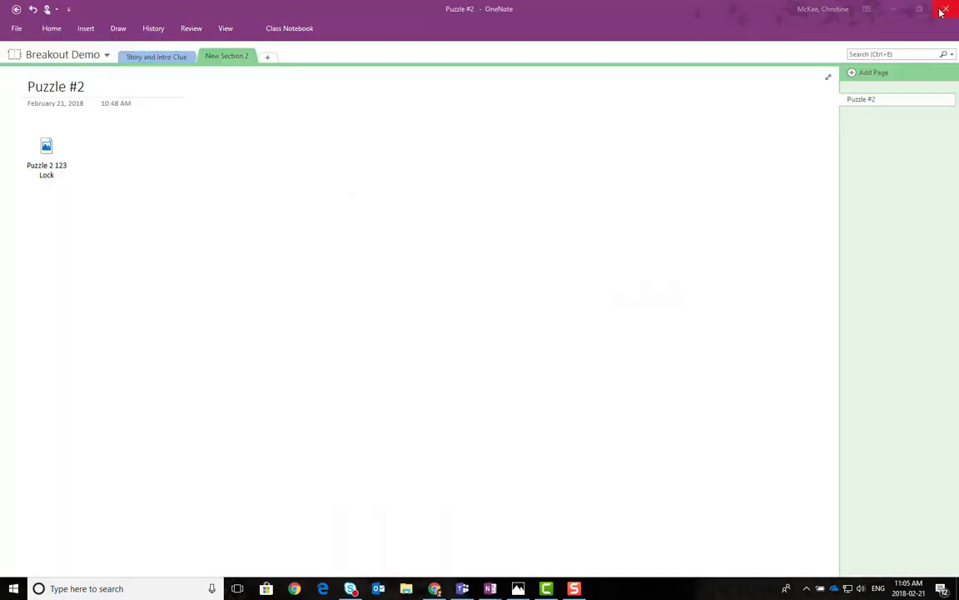
{"action": "right_click", "coordinate": [154, 149]}
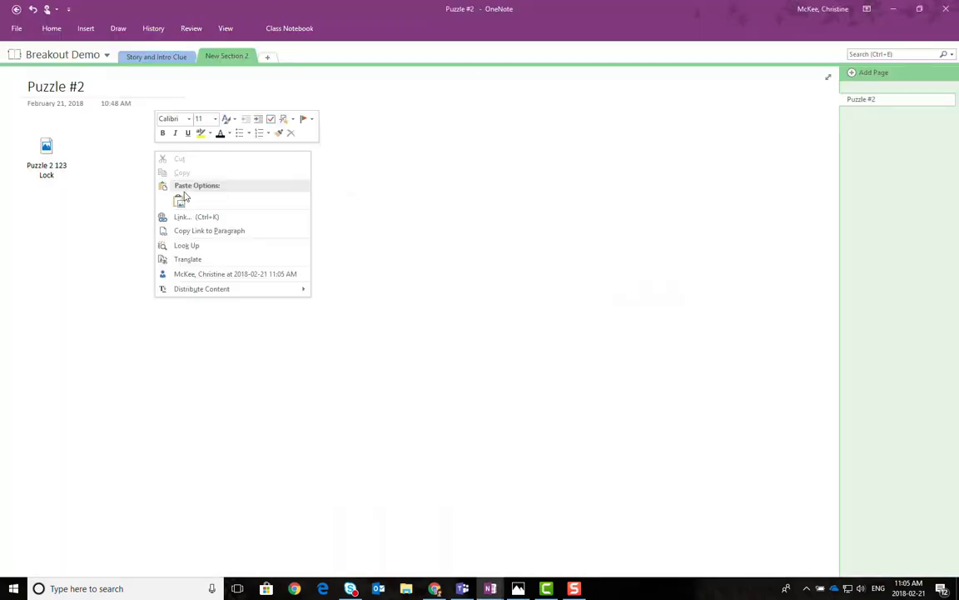
{"action": "left_click", "coordinate": [179, 201]}
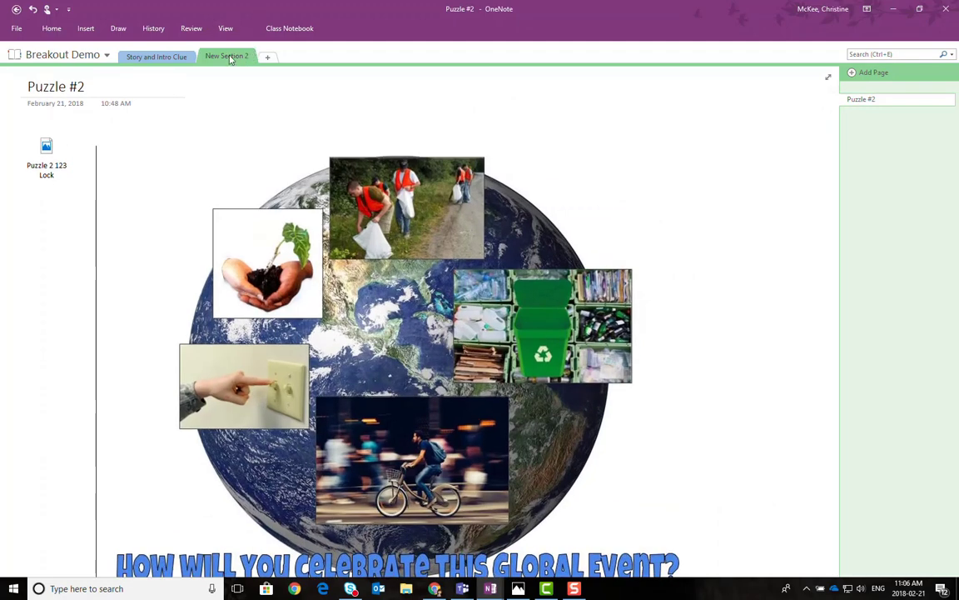
Rename New Section 2 as Lock 1 Puzzle 2.
{"action": "right_click", "coordinate": [231, 59]}
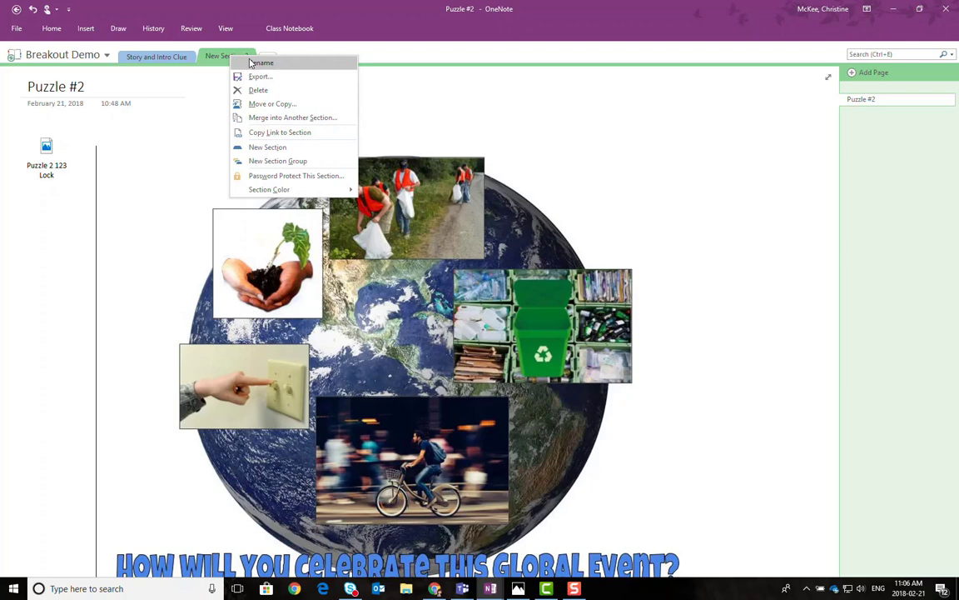
{"action": "left_click", "coordinate": [261, 64]}
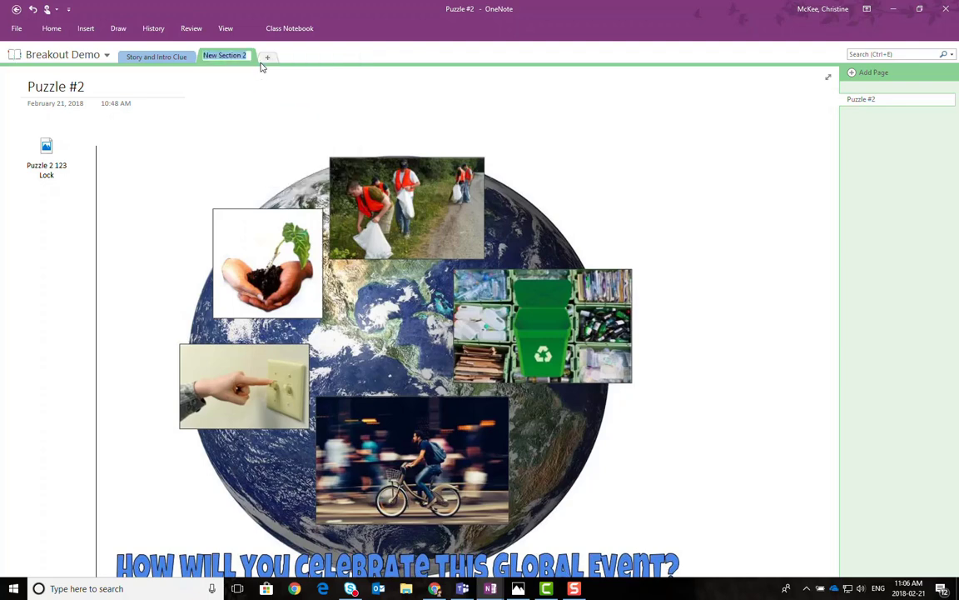
{"action": "type", "text": "Loc"}
{"action": "type", "text": "k 1 Puzzle 2"}
{"action": "left_click", "coordinate": [767, 163]}
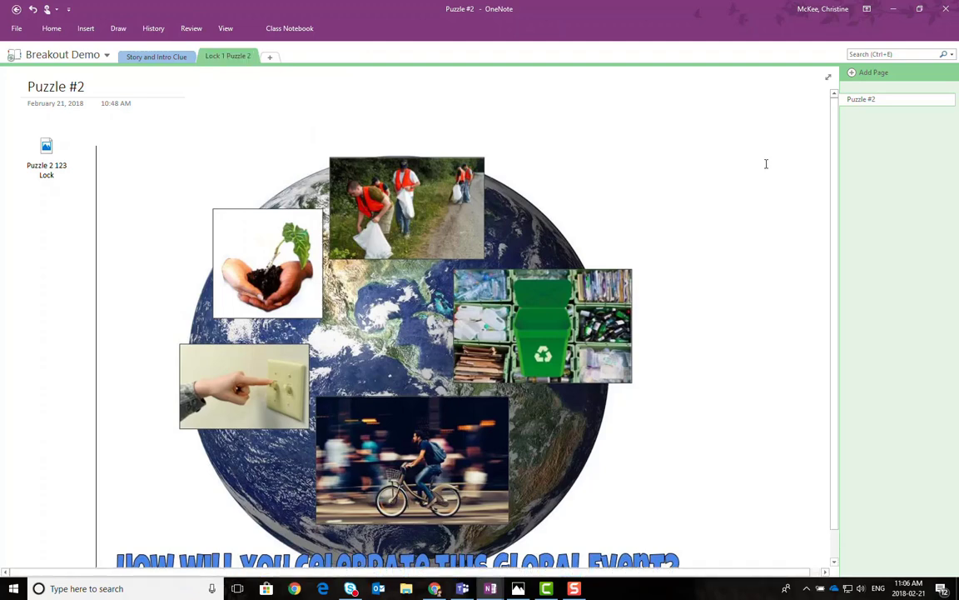
Add a new section named Lock 2 Puzzle 3 to Breakout Demo and return to Lock 1 Puzzle 2.
{"action": "left_click", "coordinate": [270, 58]}
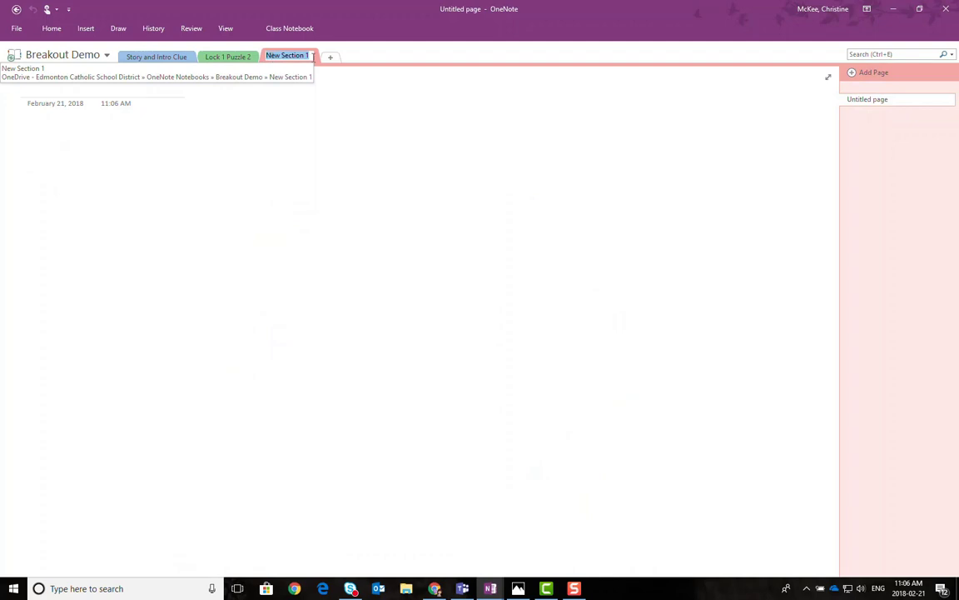
{"action": "key", "text": "BackSpace"}
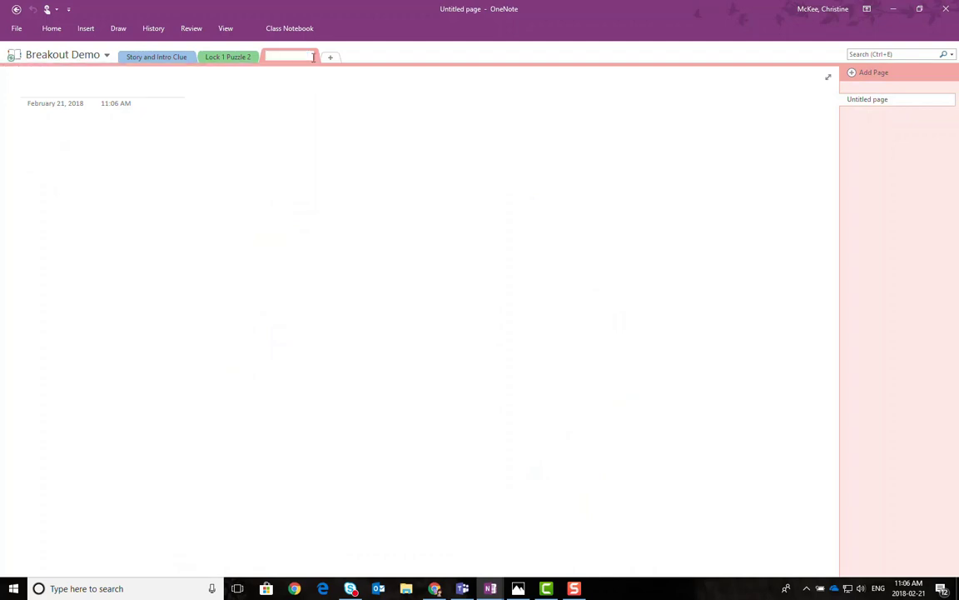
{"action": "type", "text": "Lock 2 Puzzle 3"}
{"action": "left_click", "coordinate": [248, 58]}
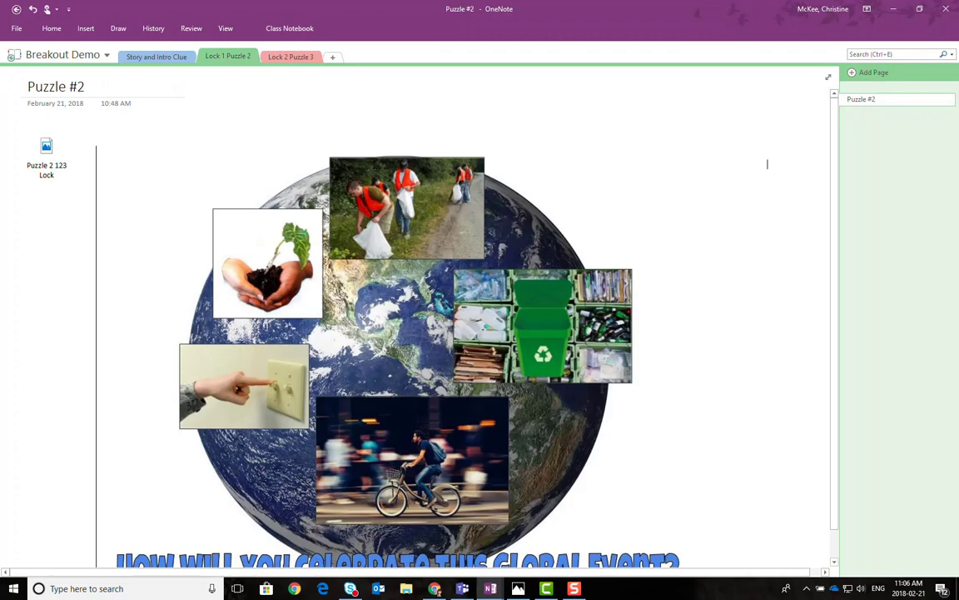
Review the Puzzle #1 clue in Story and Intro Clue and protect the Lock 1 Puzzle 2 section by entering and confirming a section password.
{"action": "left_click", "coordinate": [293, 59]}
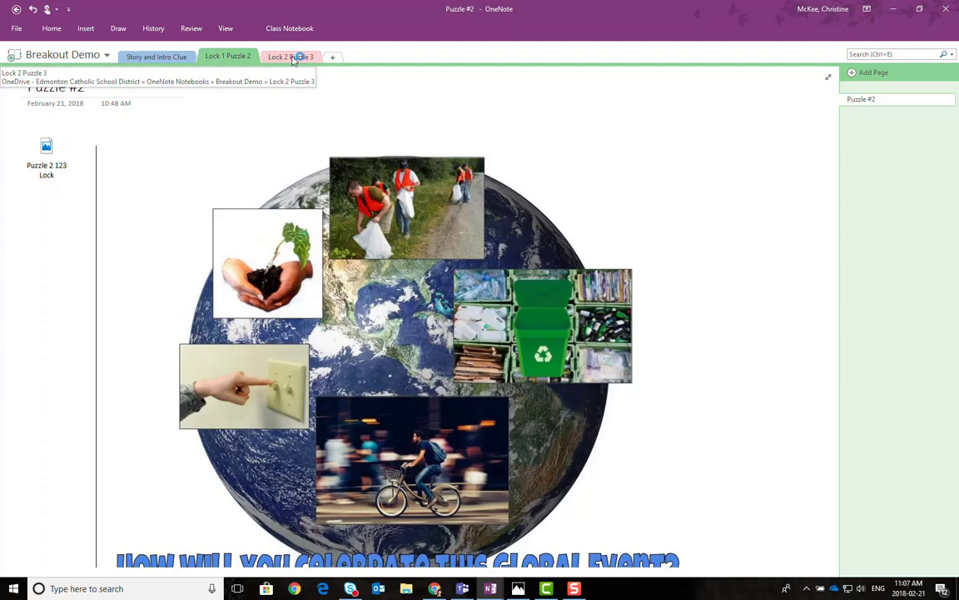
{"action": "left_click", "coordinate": [143, 58]}
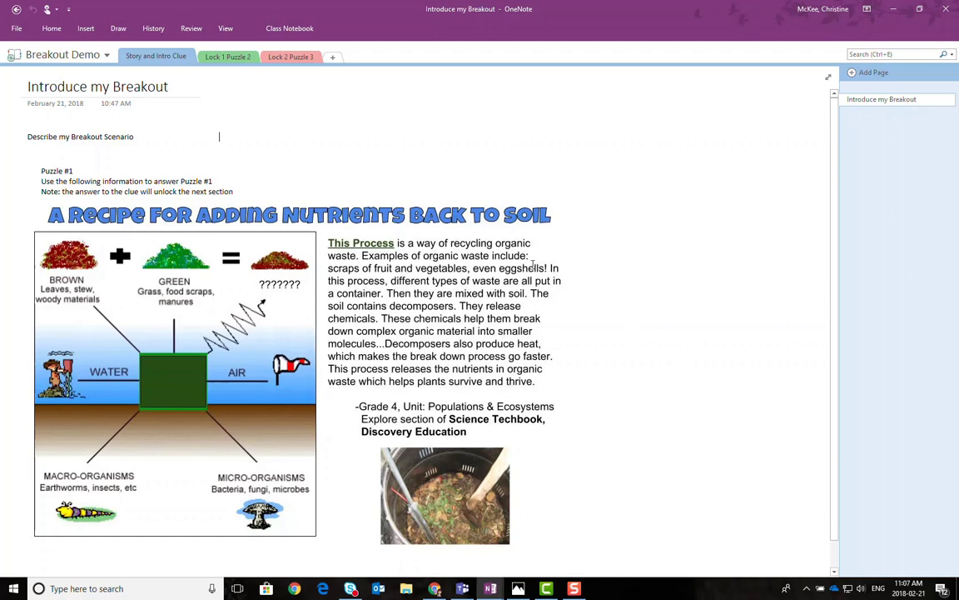
{"action": "left_click", "coordinate": [235, 58]}
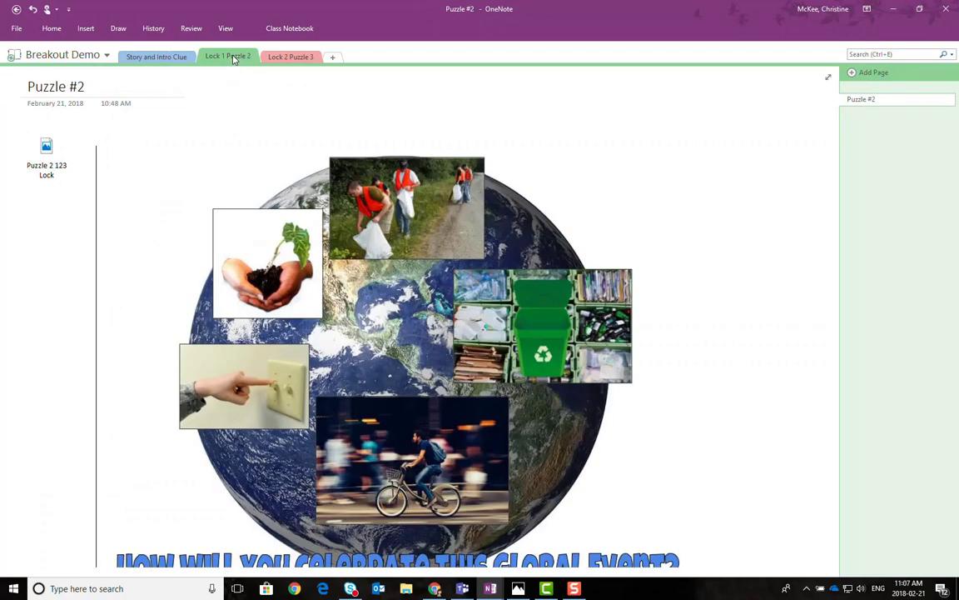
{"action": "right_click", "coordinate": [234, 59]}
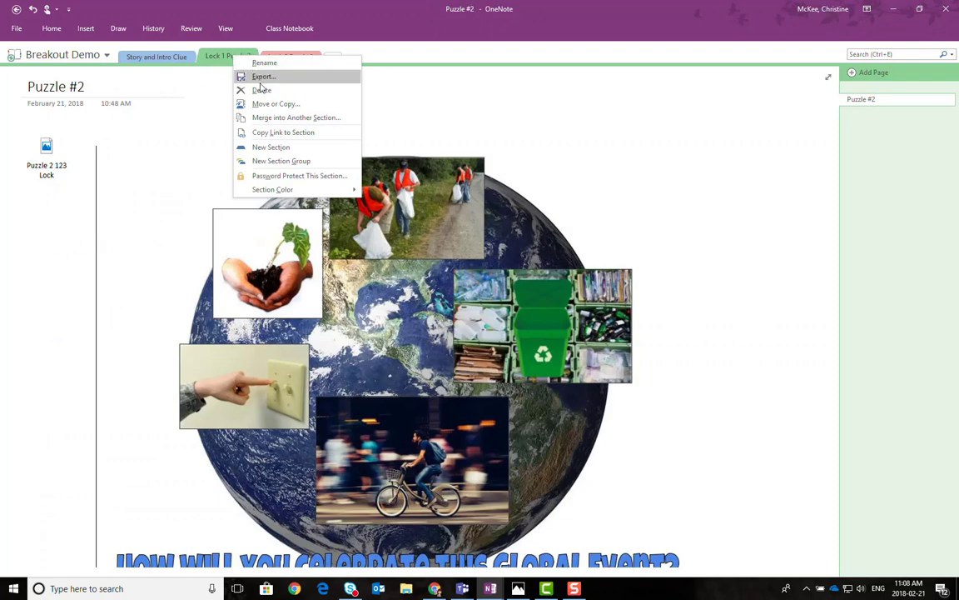
{"action": "left_click", "coordinate": [271, 177]}
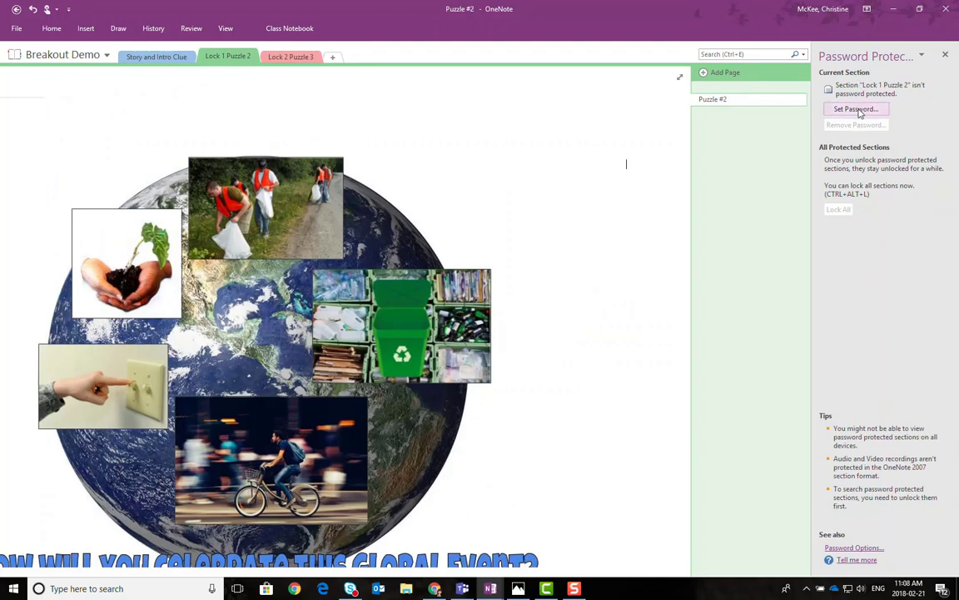
{"action": "left_click", "coordinate": [861, 111]}
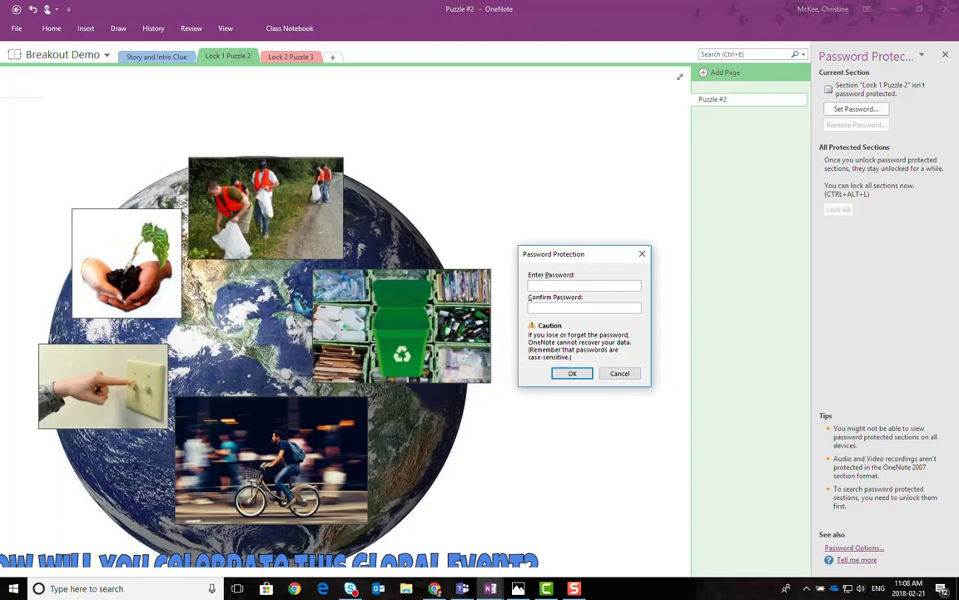
{"action": "type", "text": "********************"}
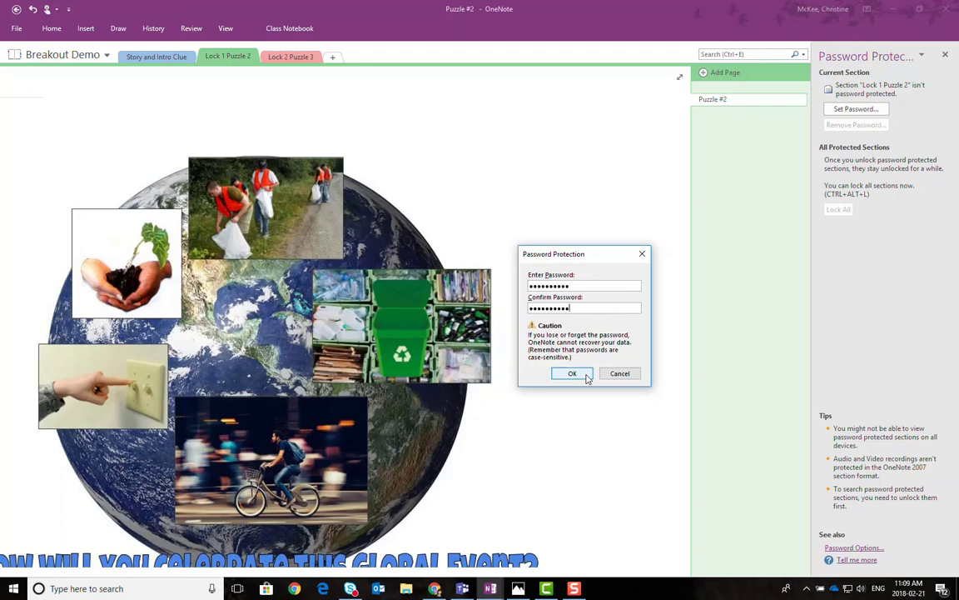
{"action": "left_click", "coordinate": [572, 373]}
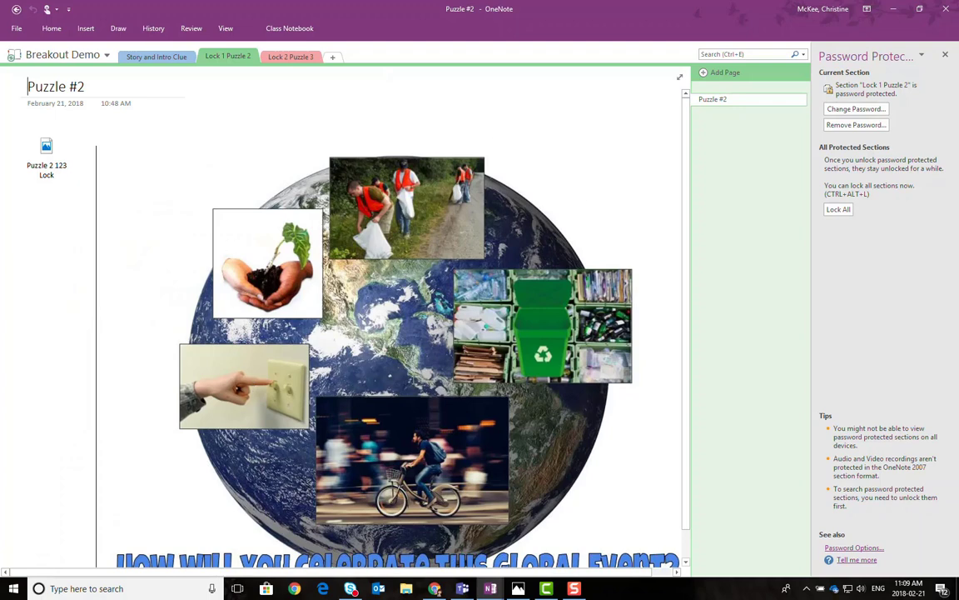
Review the Puzzle #2 picture and protect the Lock 2 Puzzle 3 section by entering and confirming a section password.
{"action": "scroll", "coordinate": [414, 382], "scroll_direction": "down", "scroll_amount": 1}
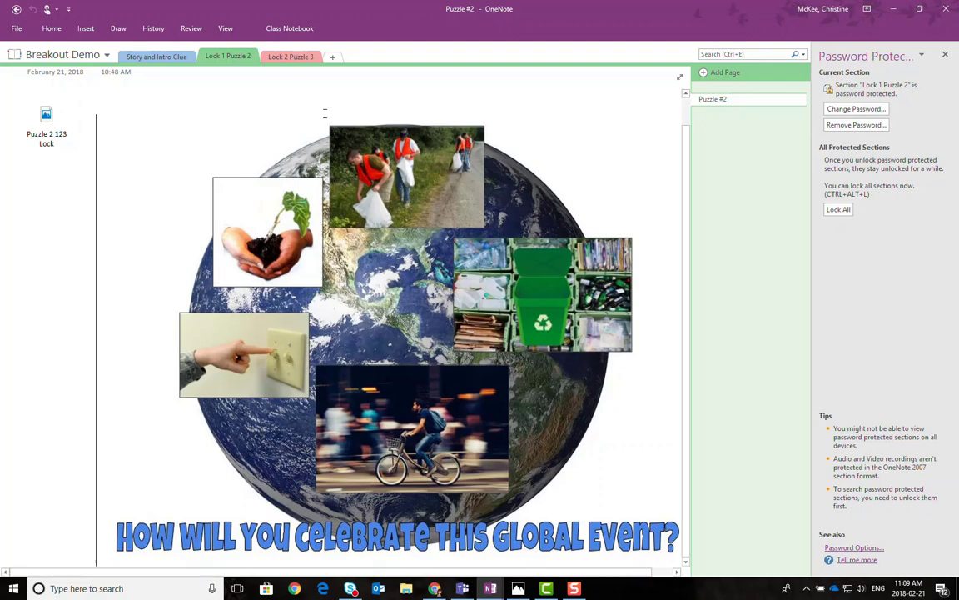
{"action": "left_click", "coordinate": [292, 60]}
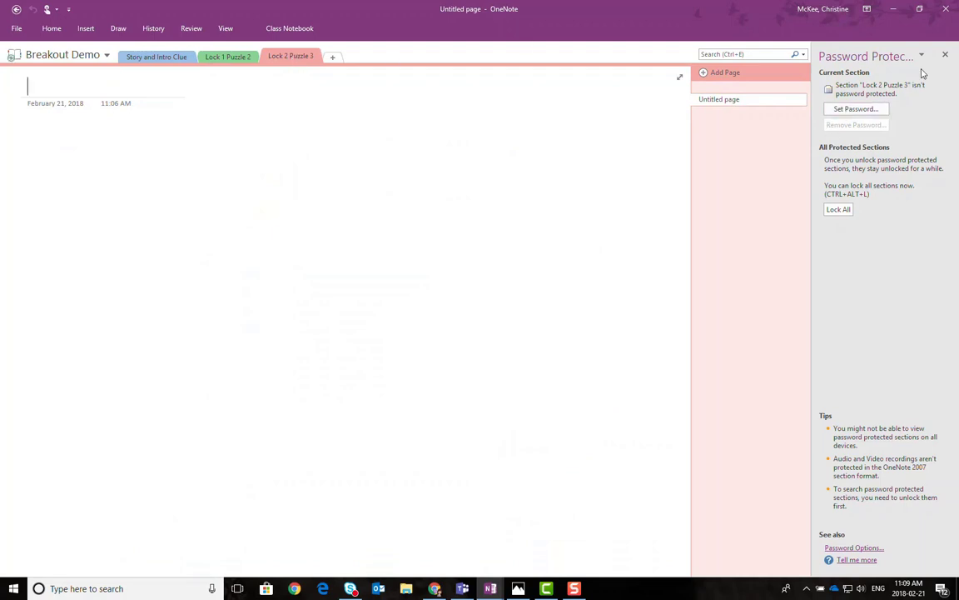
{"action": "left_click", "coordinate": [946, 54]}
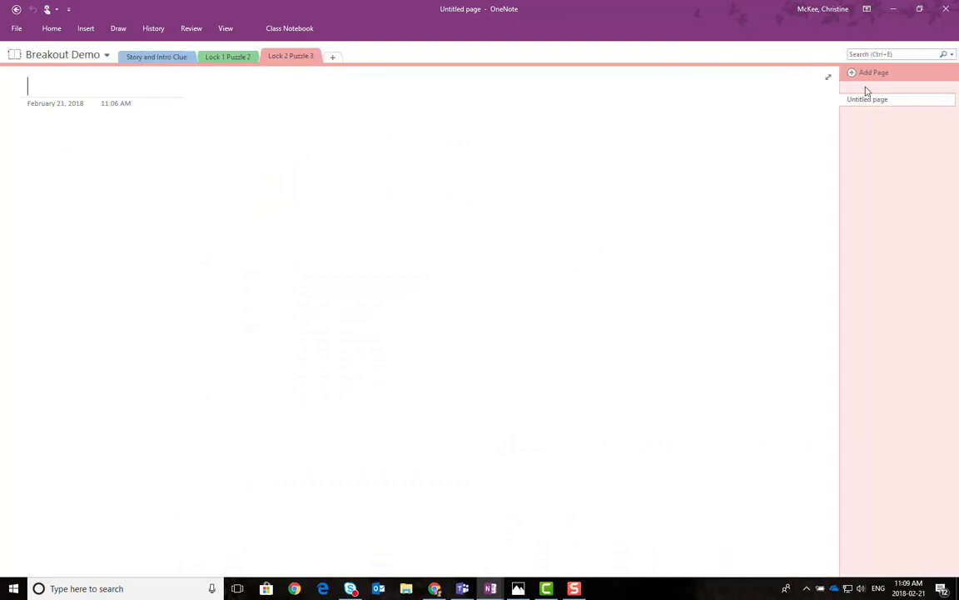
{"action": "right_click", "coordinate": [292, 58]}
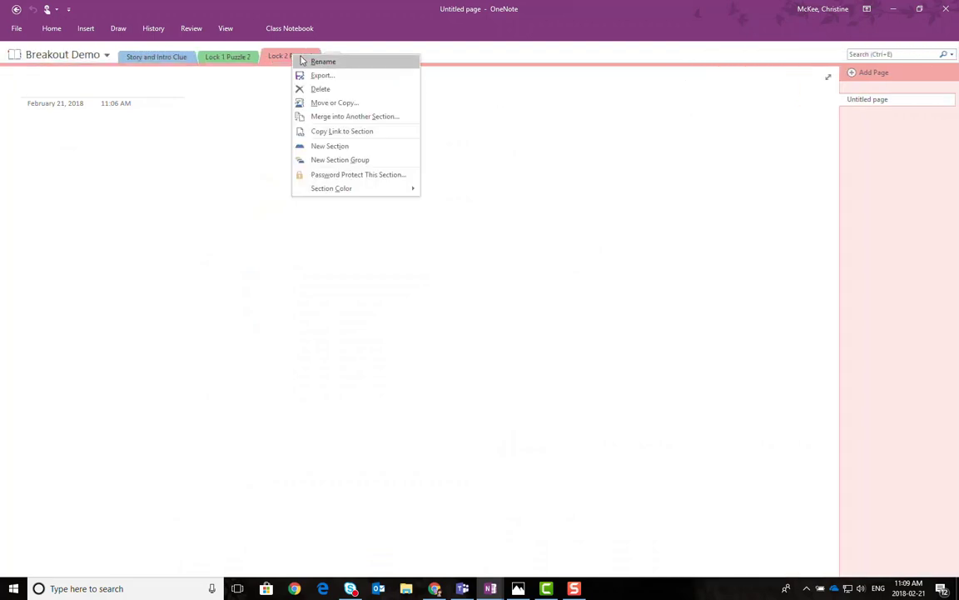
{"action": "left_click", "coordinate": [323, 175]}
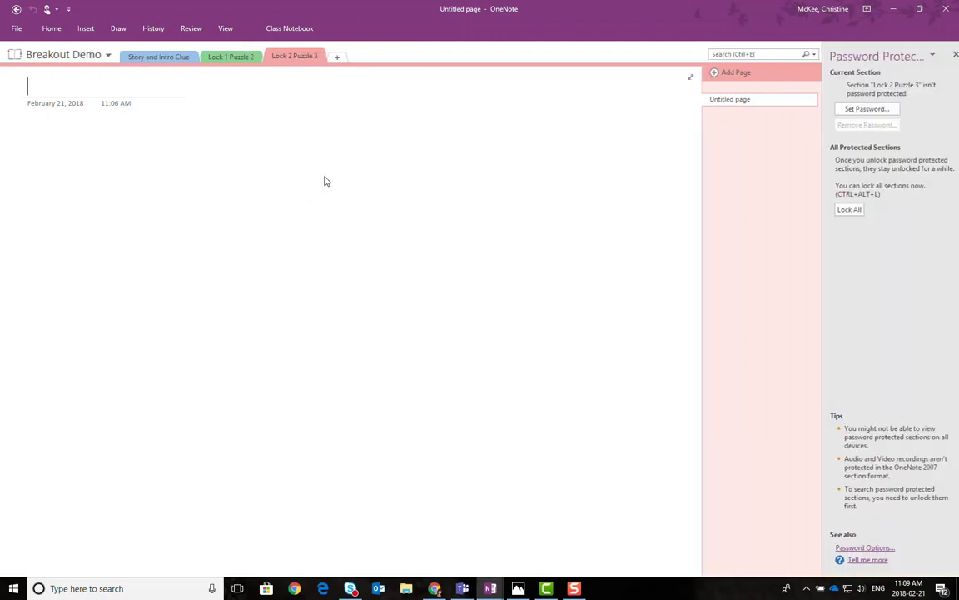
{"action": "left_click", "coordinate": [866, 109]}
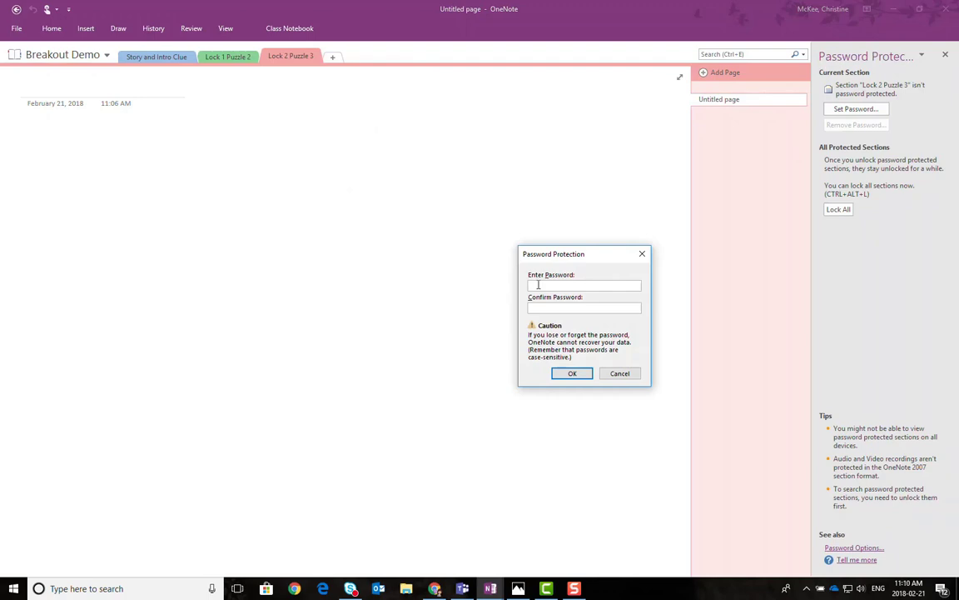
{"action": "type", "text": "••••••"}
{"action": "left_click", "coordinate": [576, 309]}
{"action": "type", "text": "••••••"}
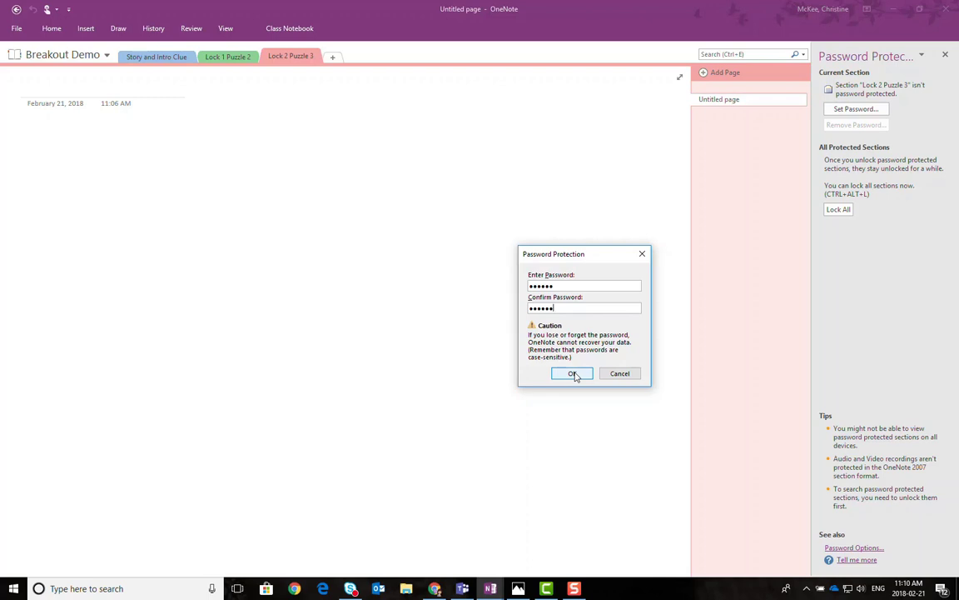
{"action": "left_click", "coordinate": [573, 374]}
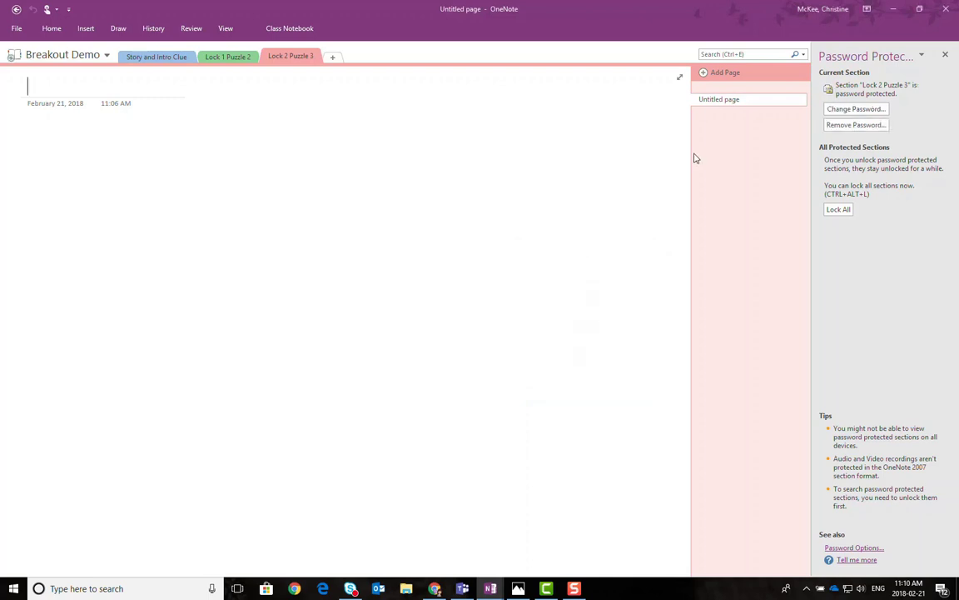
Lock all password-protected sections of the notebook and switch to the Story and Intro Clue section.
{"action": "left_click", "coordinate": [838, 210]}
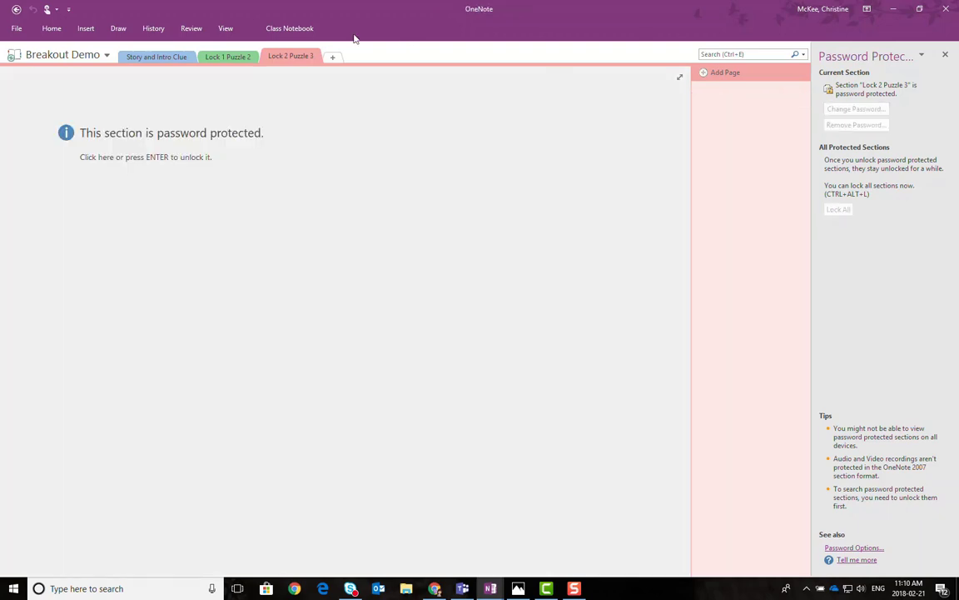
{"action": "left_click", "coordinate": [169, 59]}
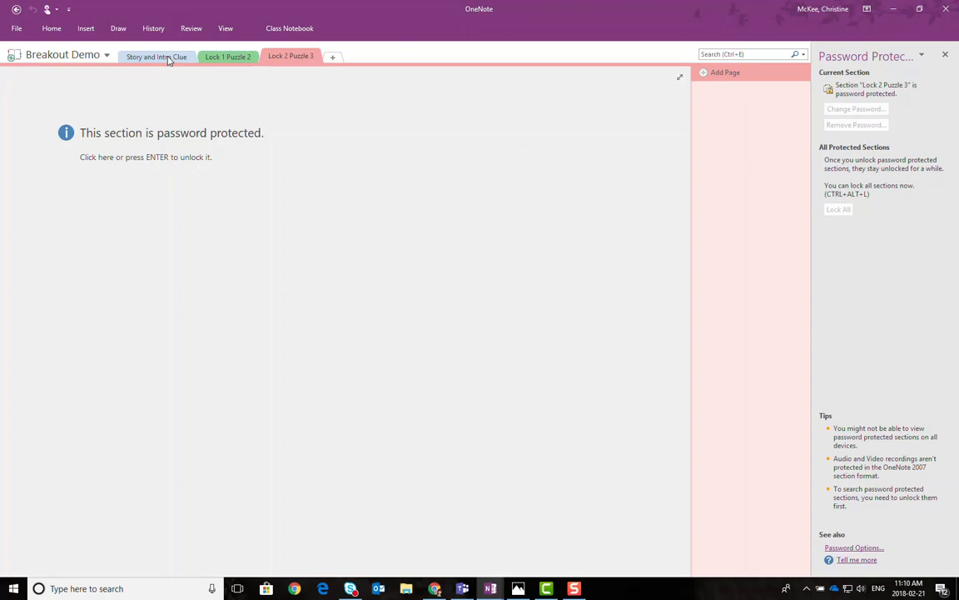